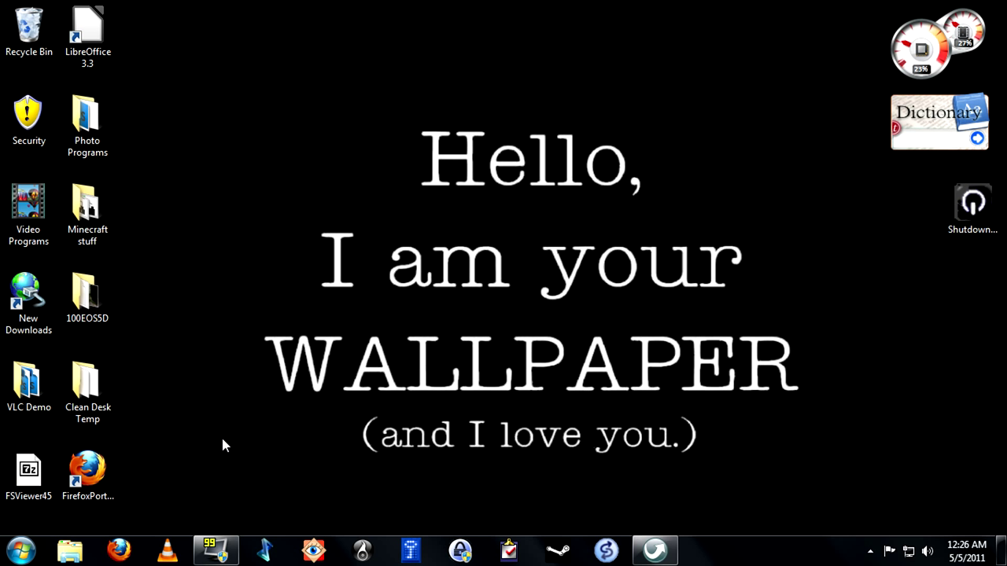
# Check the PortableApps menu of installed apps from the tray, then close it.
pyautogui.click(870, 552)
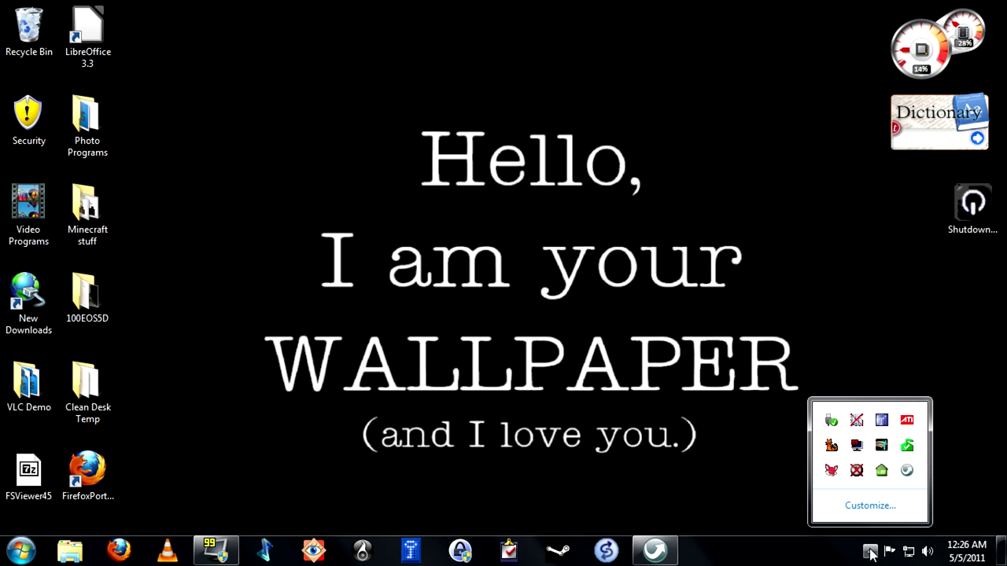
pyautogui.click(907, 470)
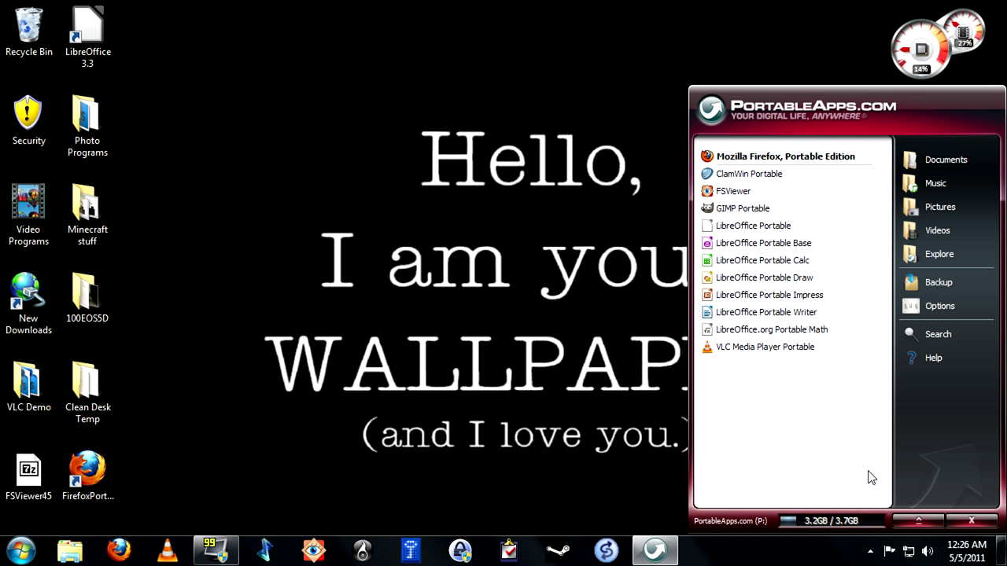
pyautogui.click(655, 504)
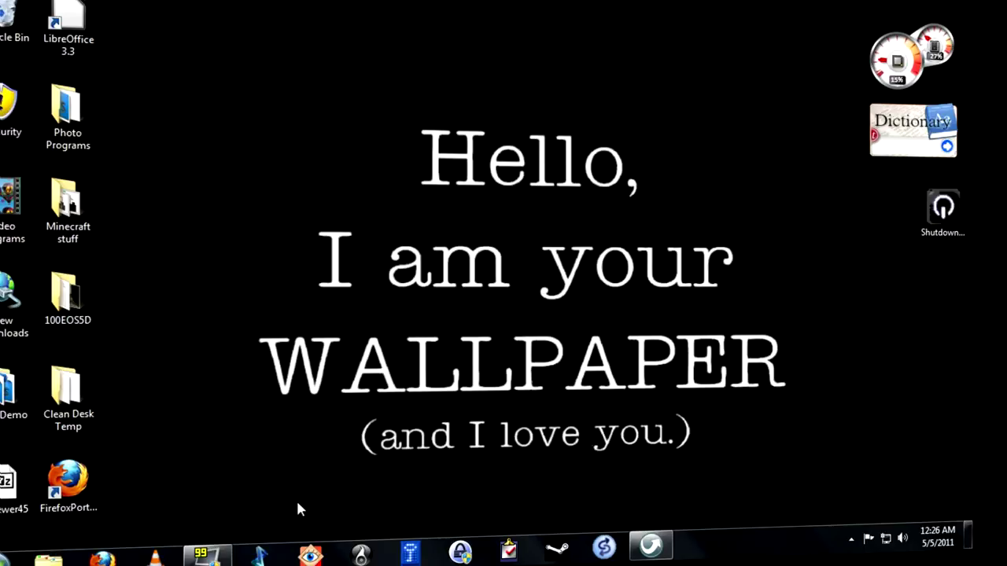
# Launch Firefox Portable and go from PortableApps.com's Suite page to its 1.6.1 download page.
pyautogui.click(87, 472)
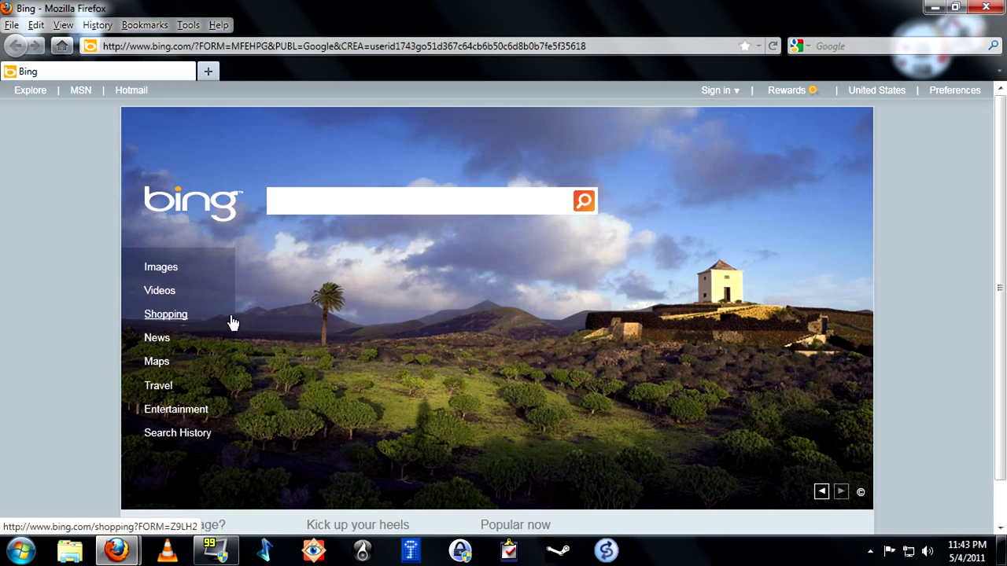
pyautogui.click(330, 45)
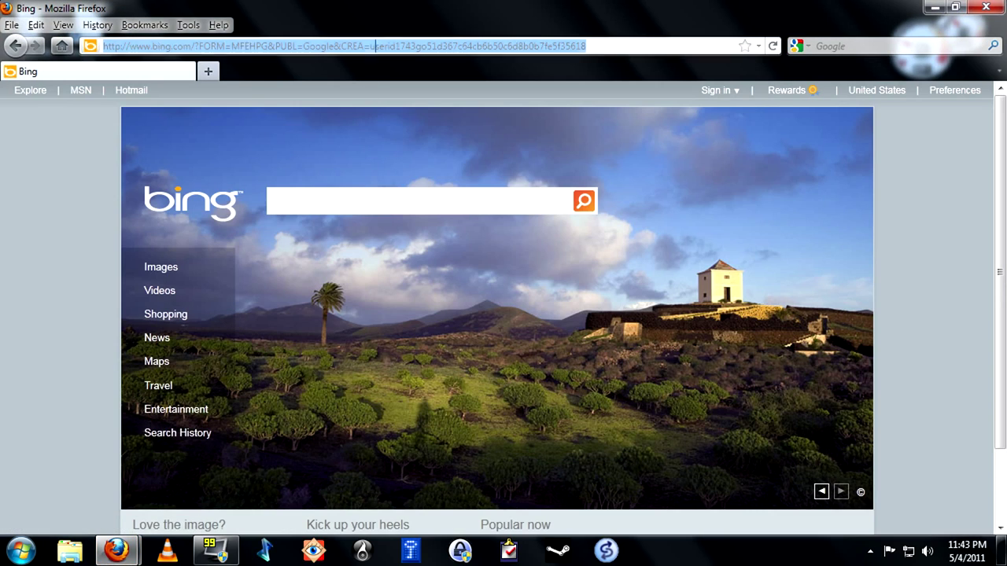
pyautogui.write('porta')
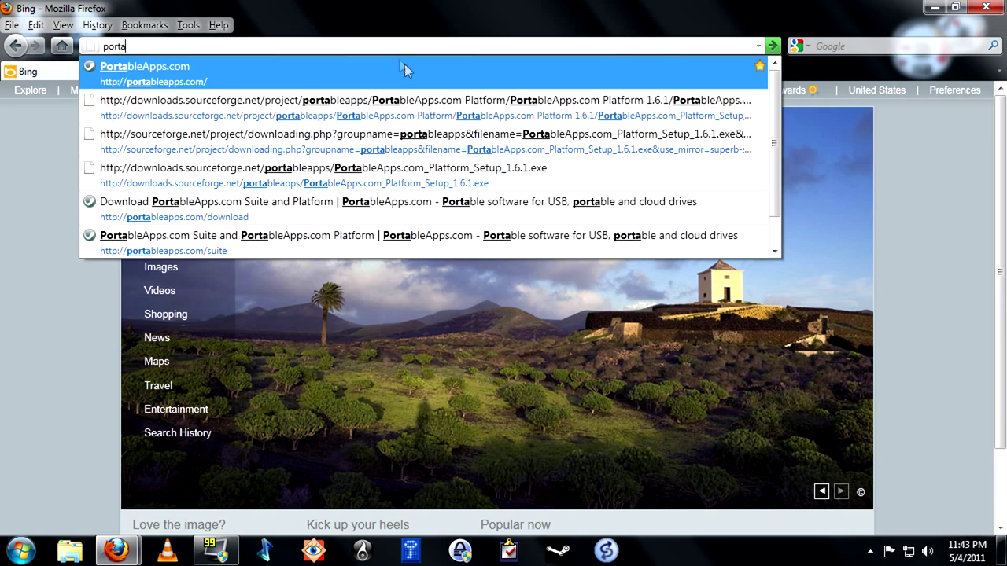
pyautogui.click(405, 66)
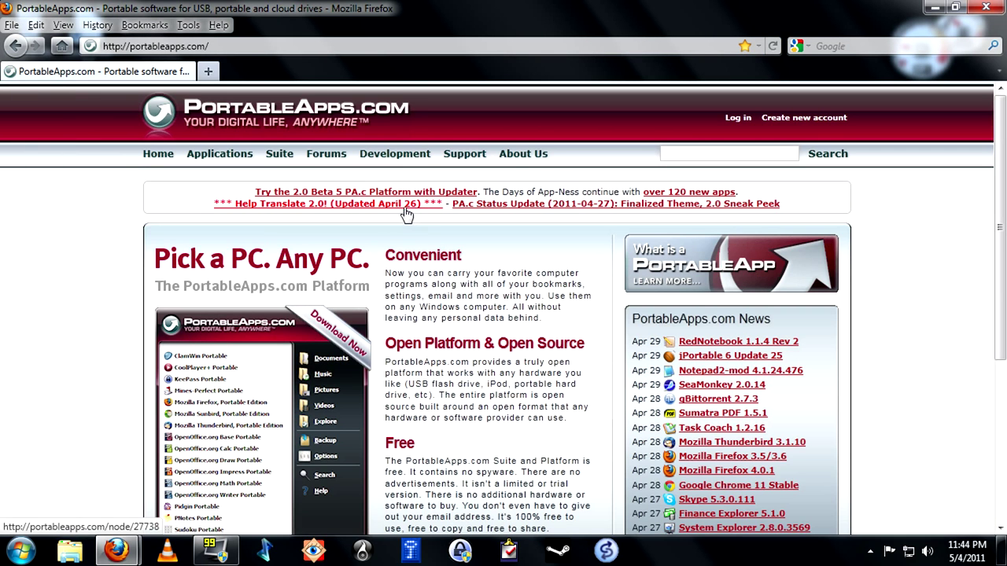
pyautogui.click(279, 155)
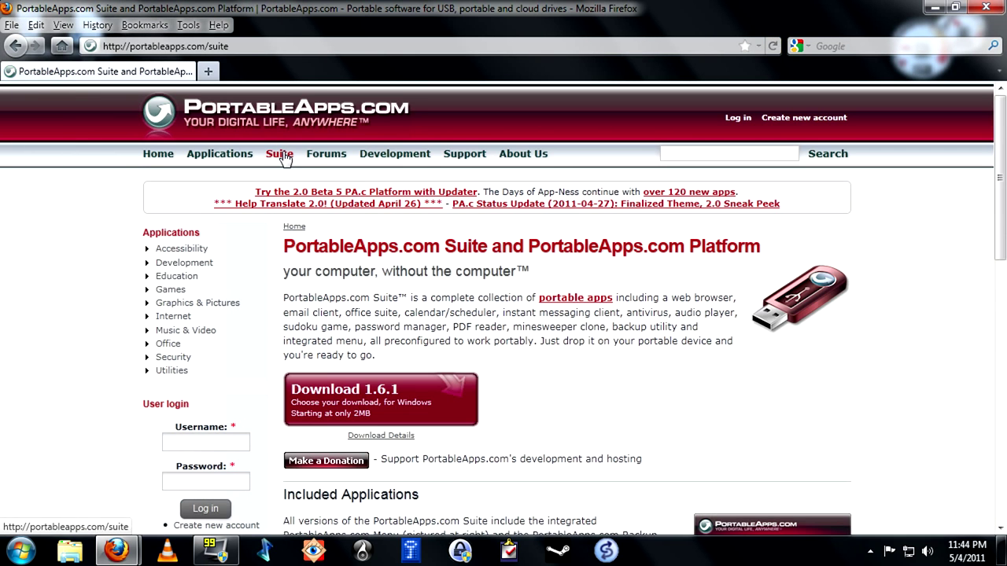
pyautogui.scroll(-4, 488, 346)
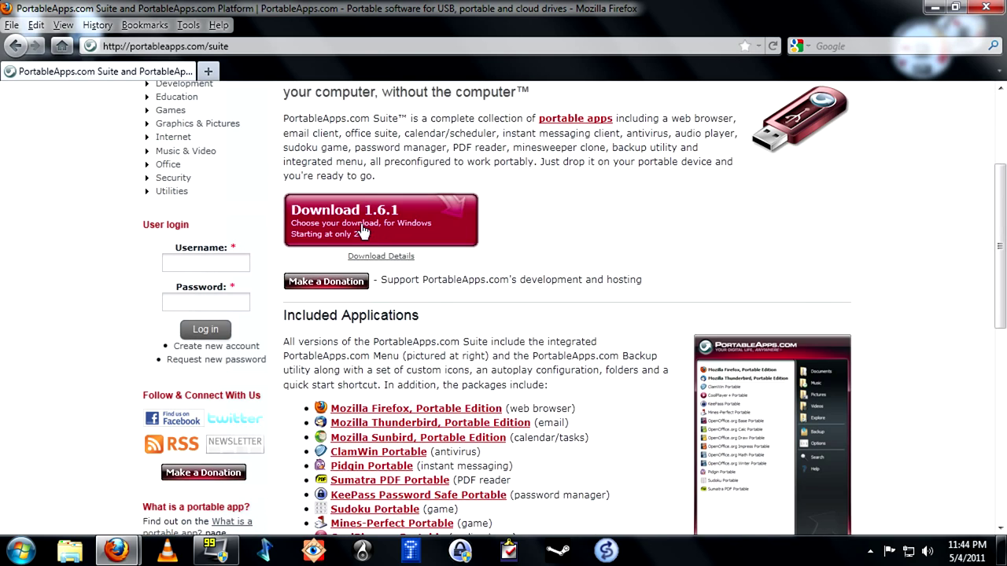
pyautogui.click(360, 228)
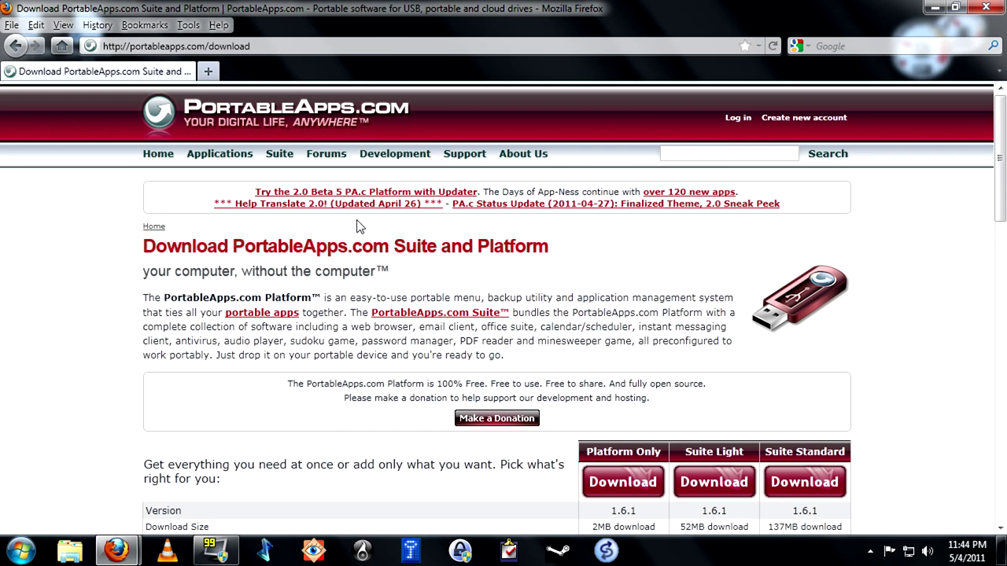
# Save the Platform Only installer PortableApps.com_Platform_Setup_1.6.1.exe to the desktop, then minimise Firefox.
pyautogui.scroll(-8, 573, 338)
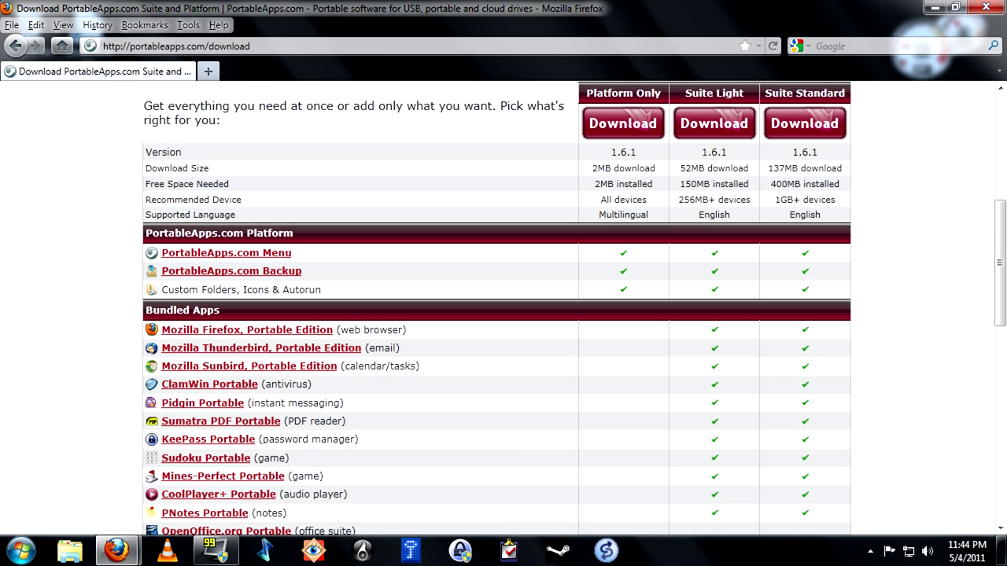
pyautogui.scroll(-2, 760, 450)
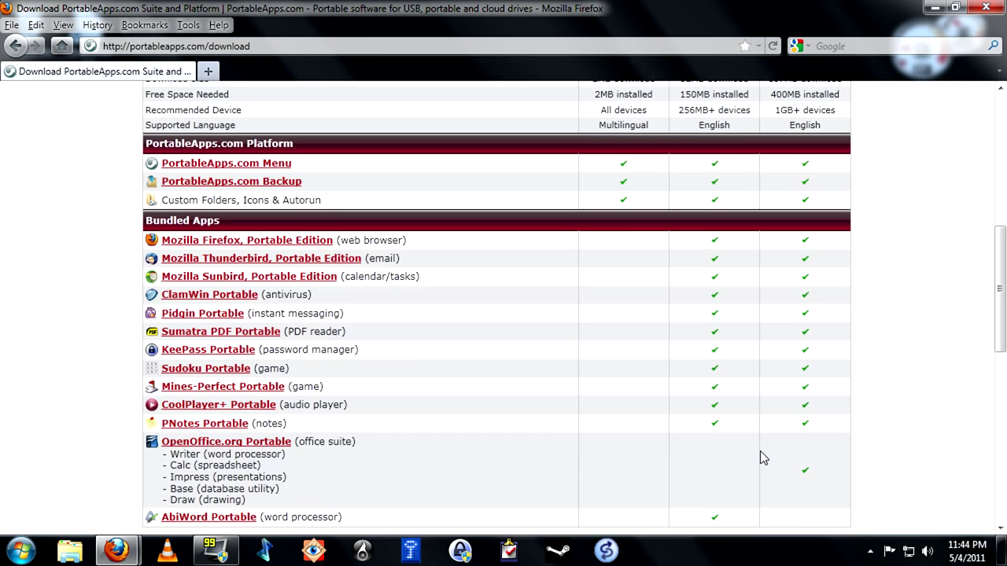
pyautogui.scroll(4, 758, 448)
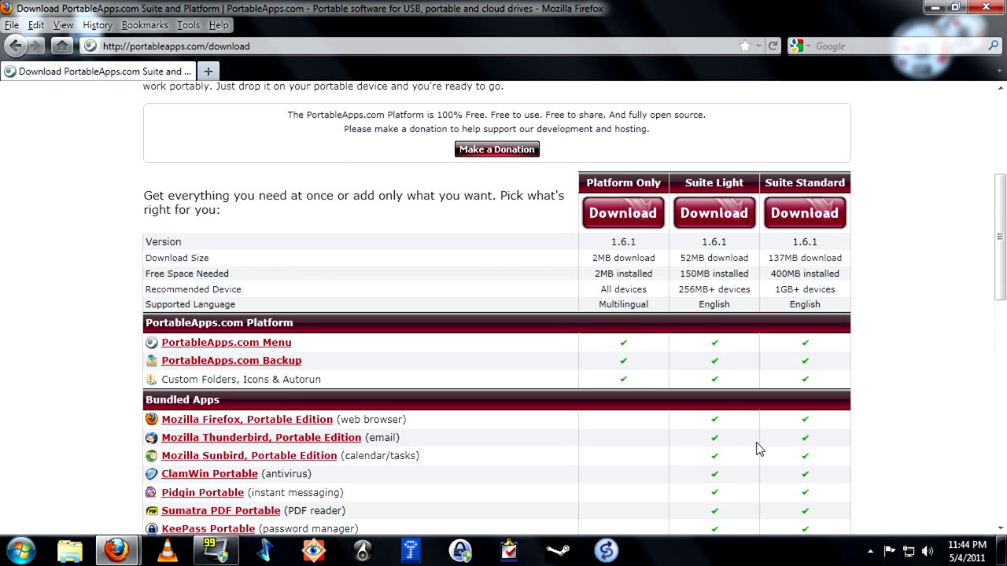
pyautogui.click(623, 214)
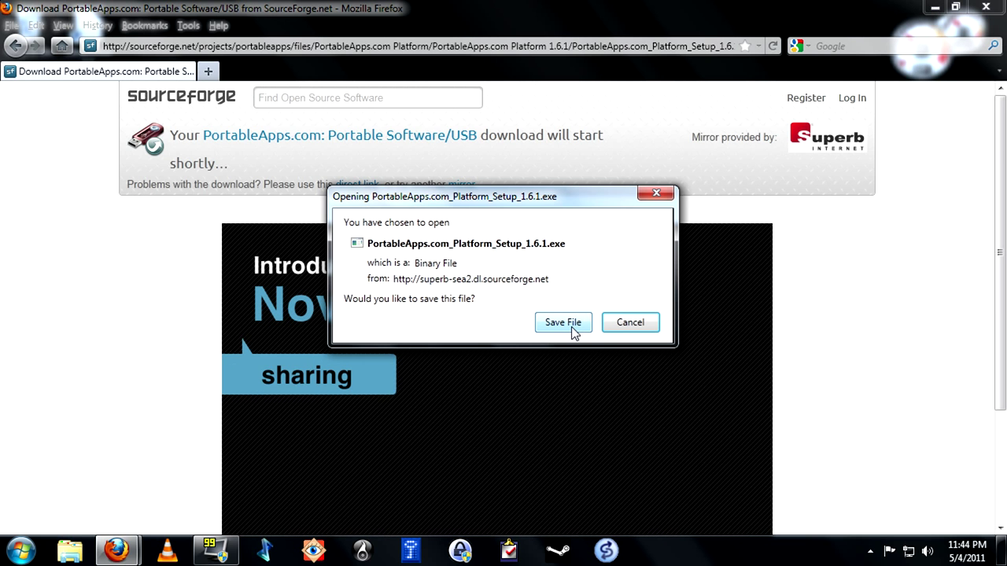
pyautogui.click(563, 323)
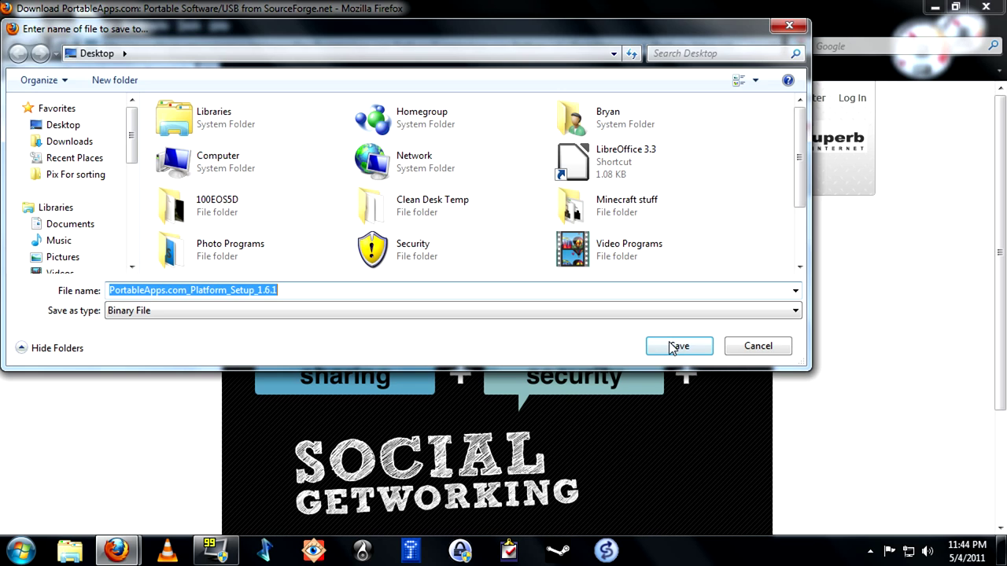
pyautogui.click(677, 347)
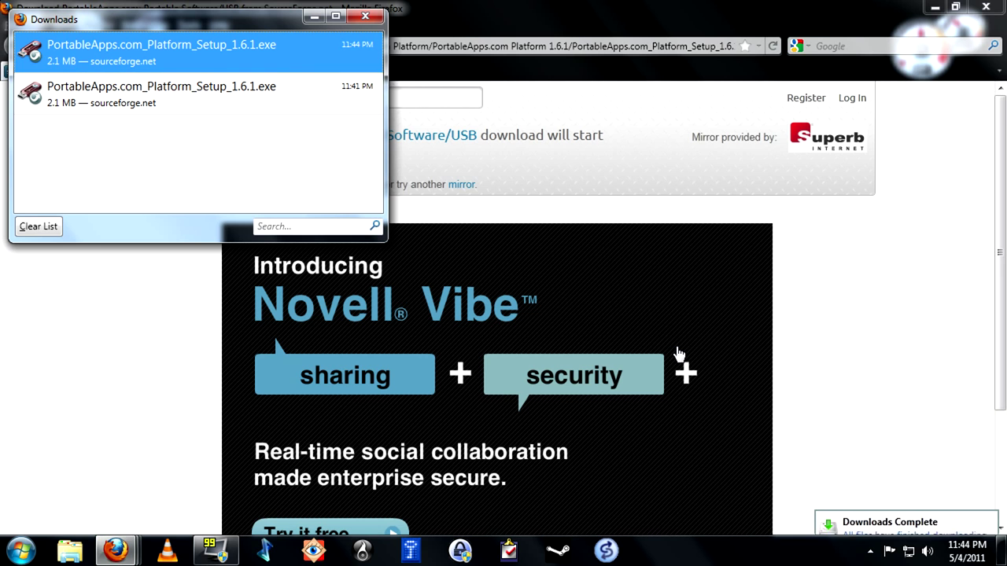
pyautogui.click(365, 15)
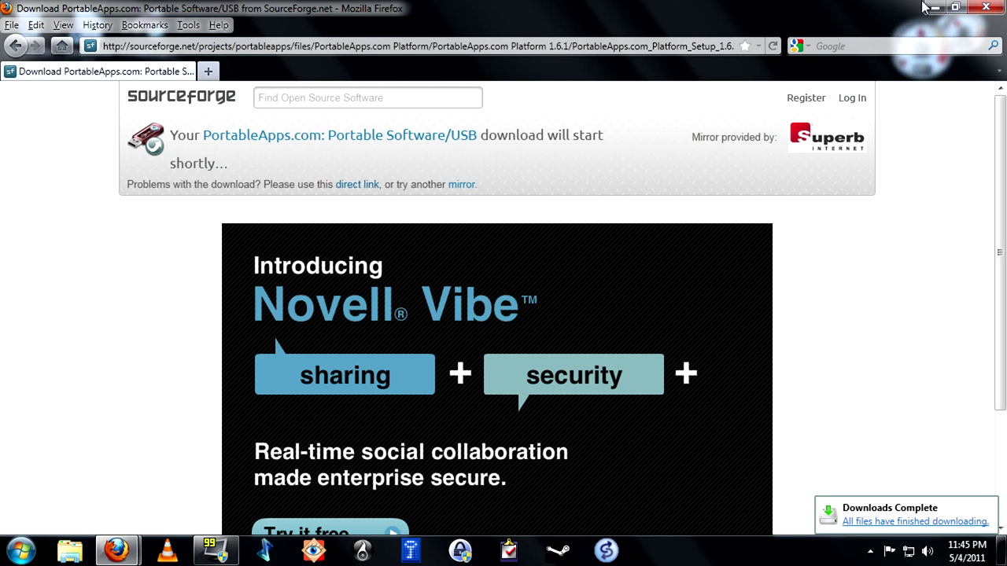
pyautogui.click(935, 7)
# Run the Platform 1.6.1 setup file, allowing the security warning and choosing English.
pyautogui.click(143, 33)
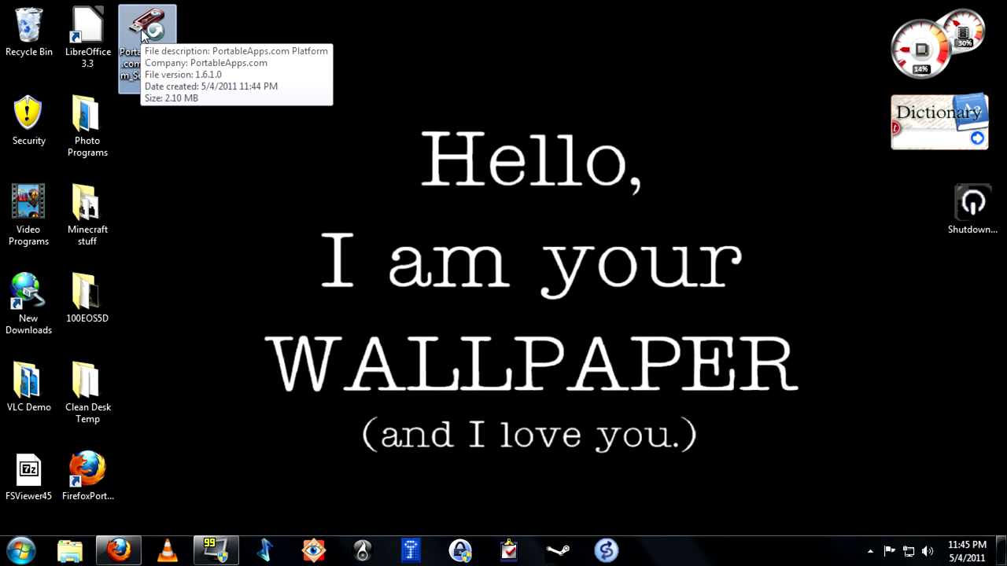
pyautogui.doubleClick(143, 33)
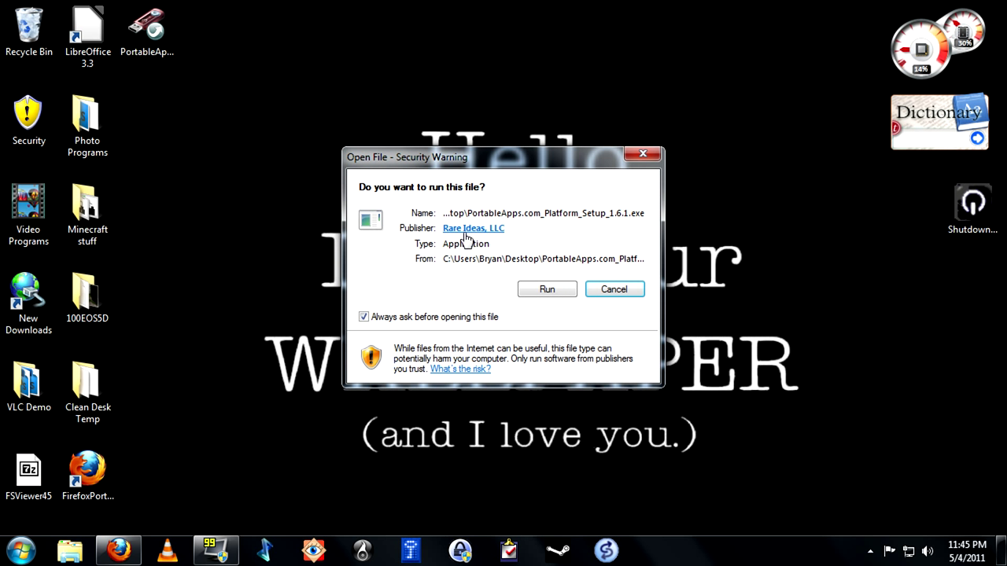
pyautogui.click(542, 291)
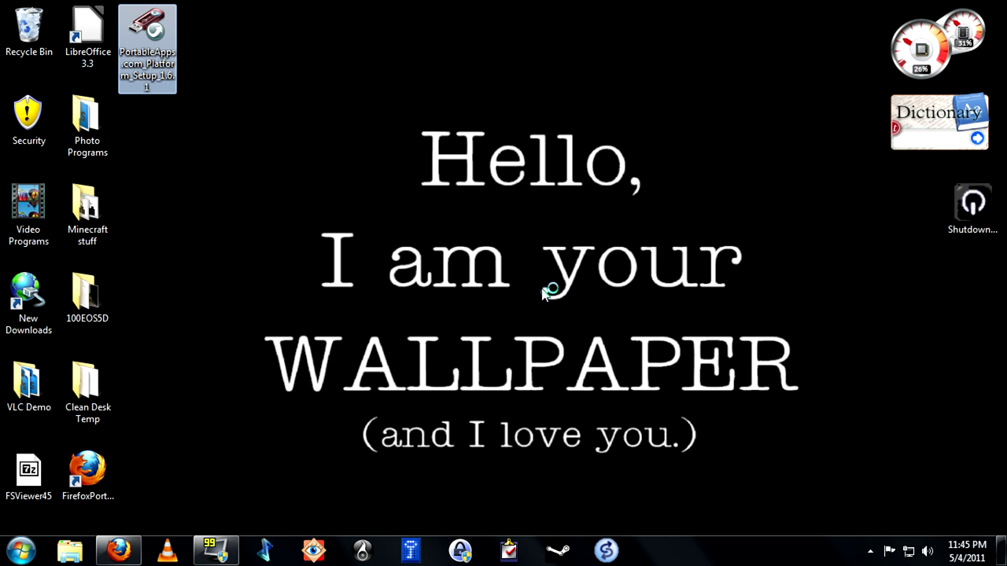
pyautogui.click(513, 315)
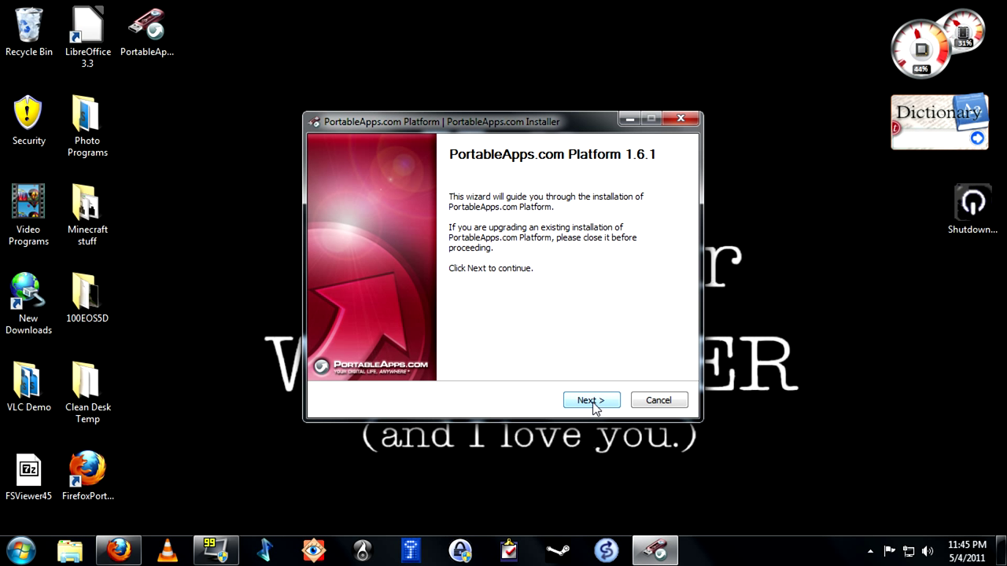
pyautogui.click(592, 402)
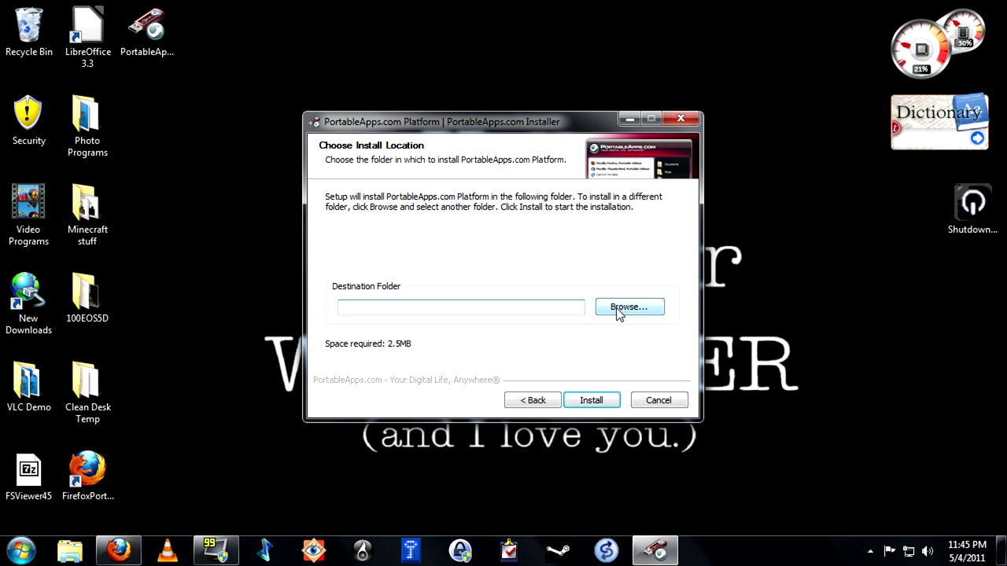
# Install the Platform to PENDRIVE (P:) and launch its menu on finishing.
pyautogui.click(618, 312)
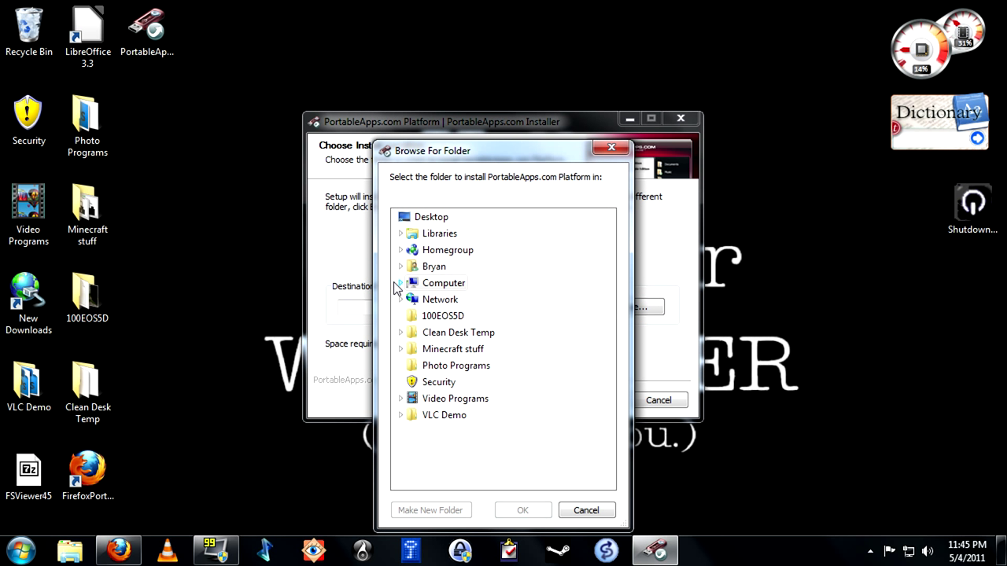
pyautogui.click(399, 285)
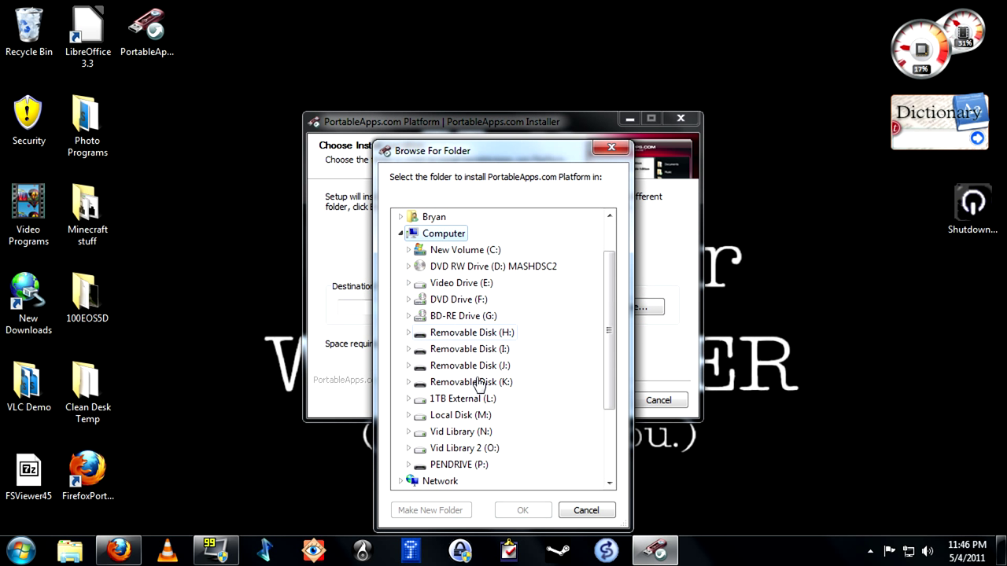
pyautogui.click(464, 464)
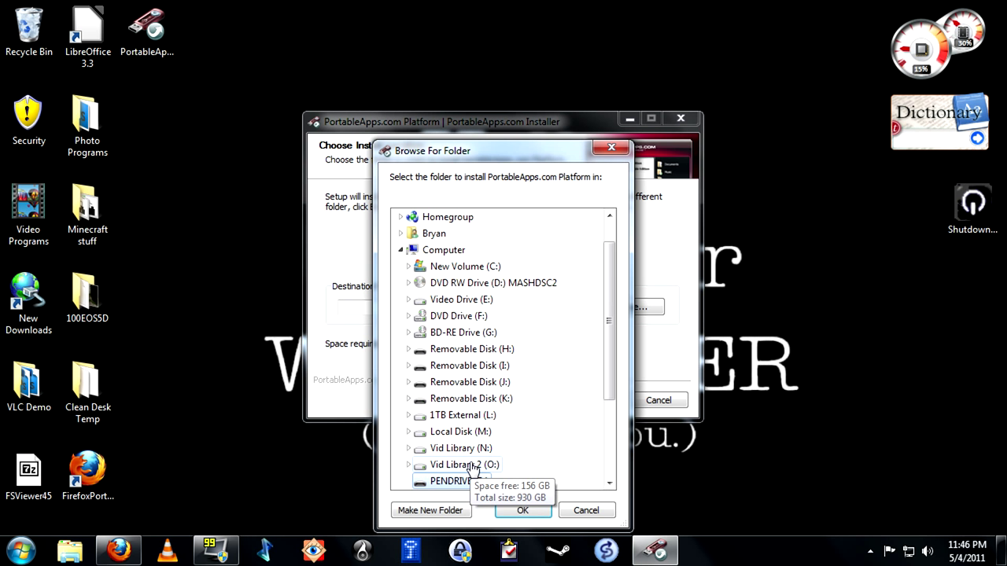
pyautogui.click(523, 510)
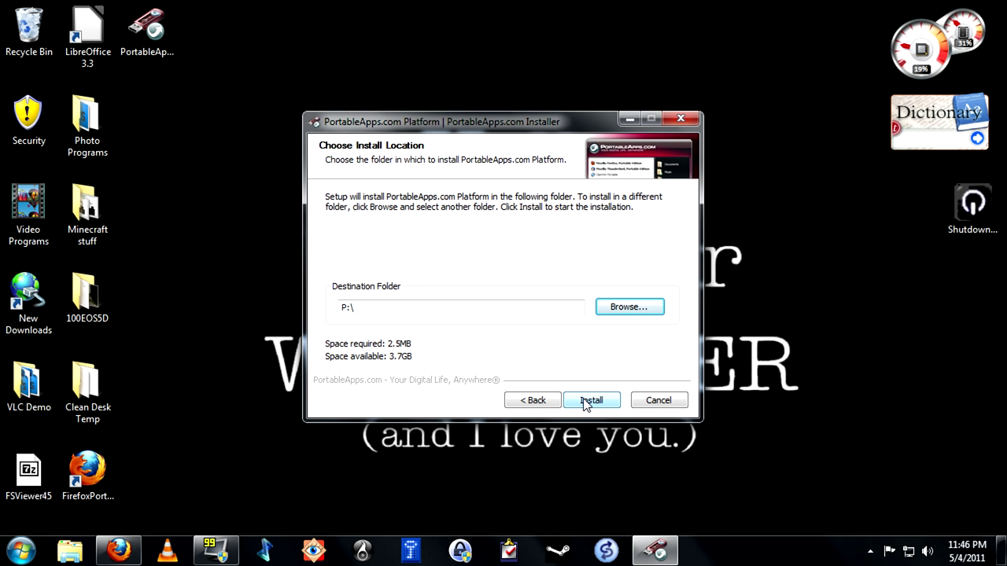
pyautogui.click(588, 401)
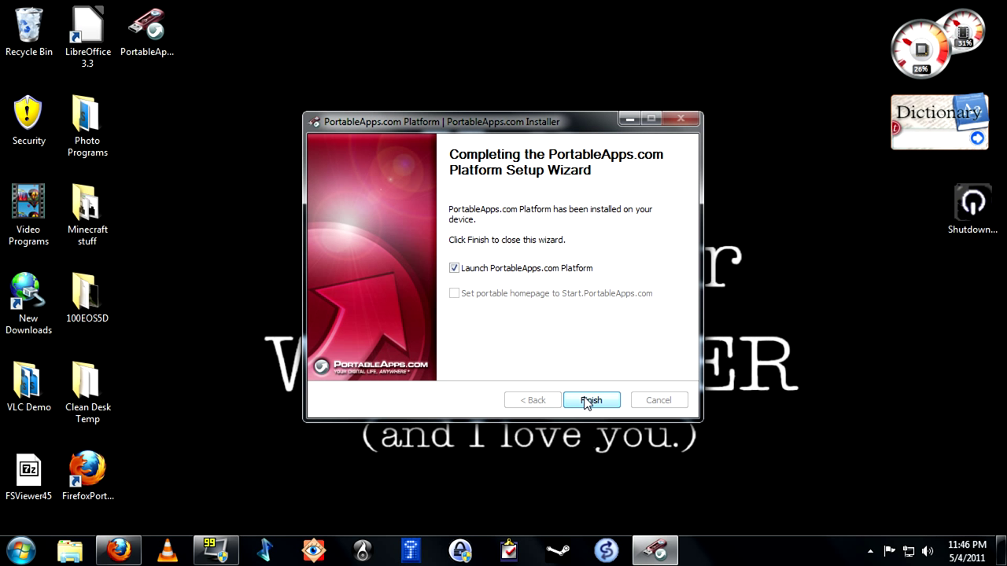
pyautogui.click(588, 402)
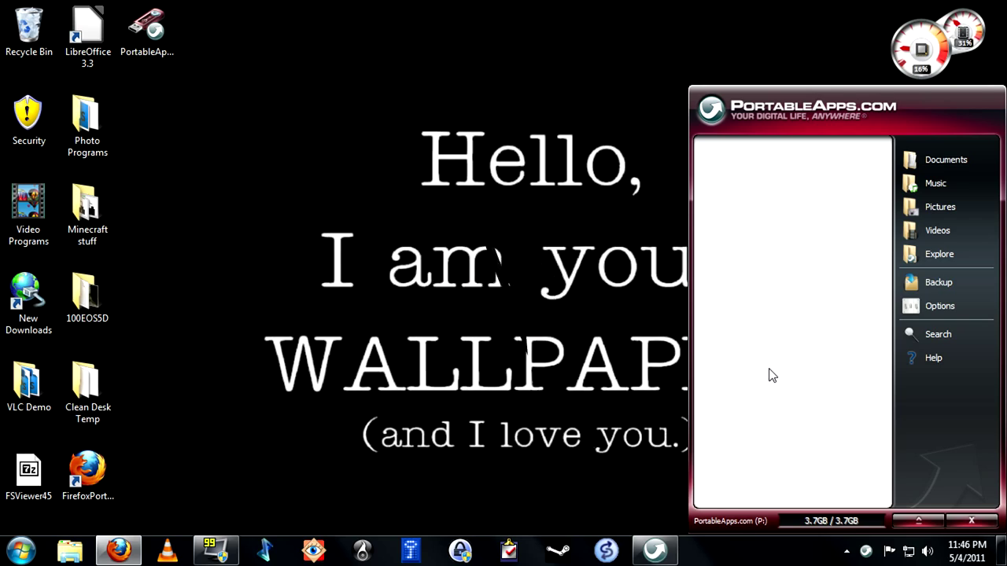
# Open the Portable App Directory and scroll its category lists, returning to Graphics & Pictures.
pyautogui.click(236, 175)
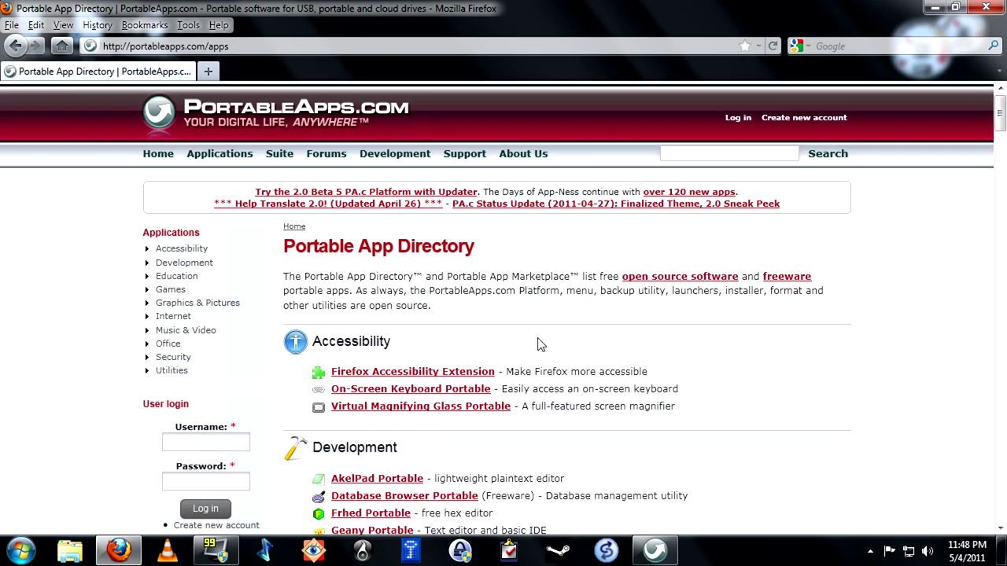
pyautogui.scroll(-15, 650, 356)
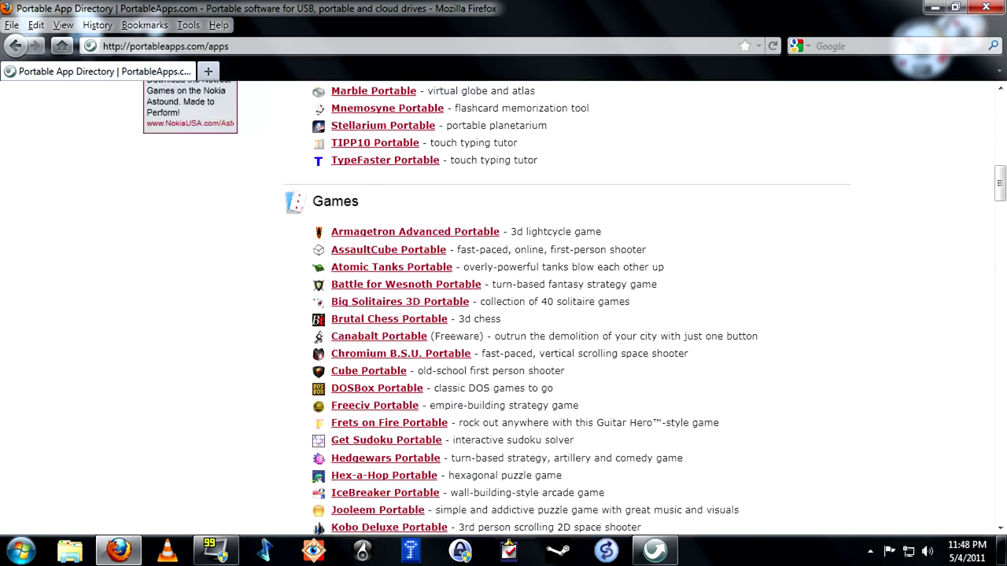
pyautogui.scroll(-20, 650, 358)
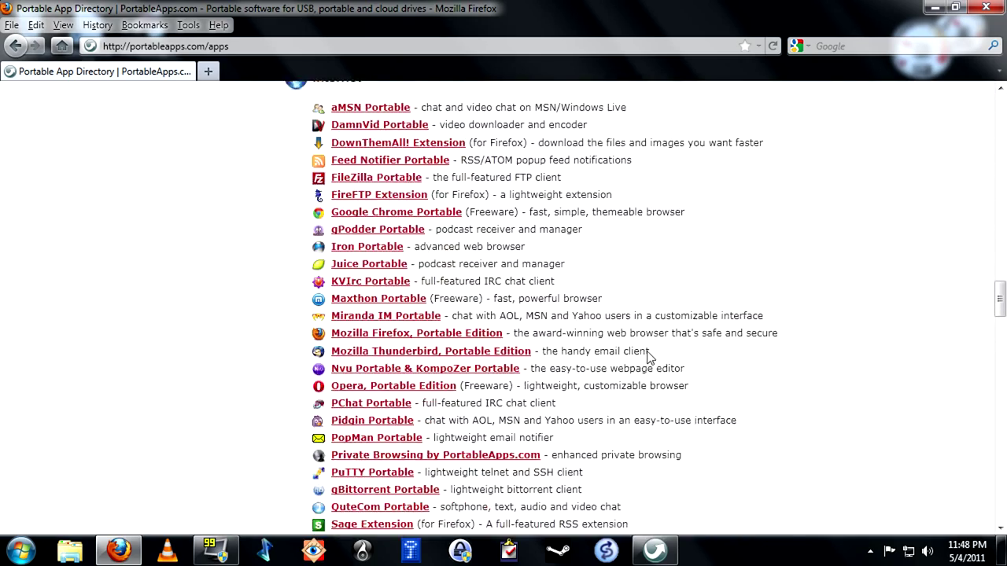
pyautogui.scroll(-20, 650, 358)
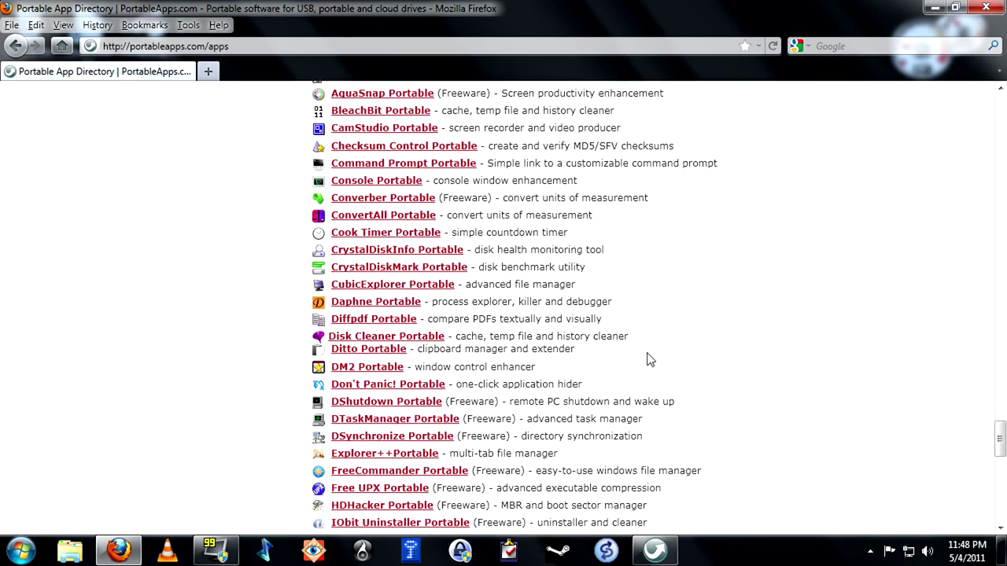
pyautogui.scroll(-5, 650, 358)
pyautogui.scroll(9, 650, 358)
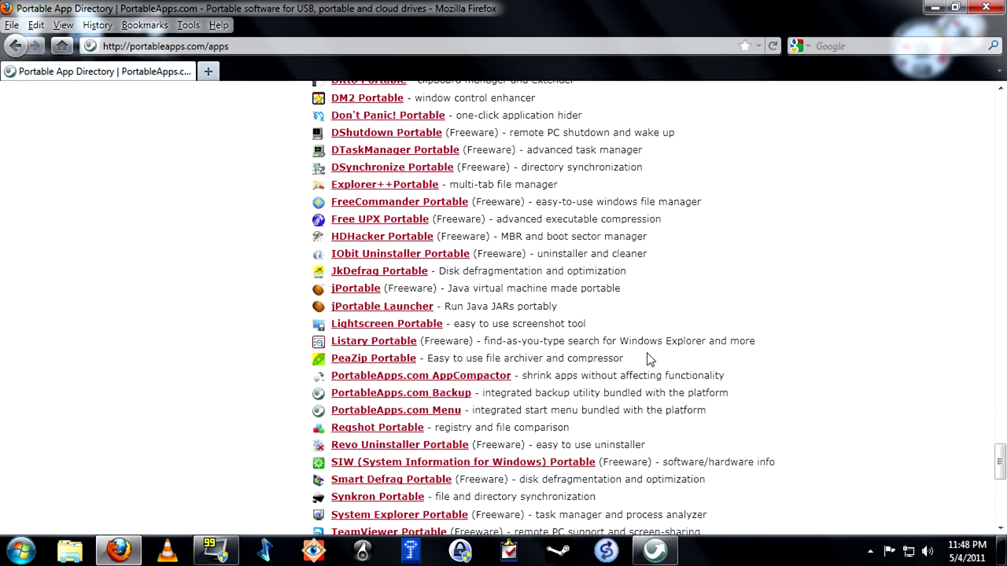
pyautogui.scroll(6, 650, 359)
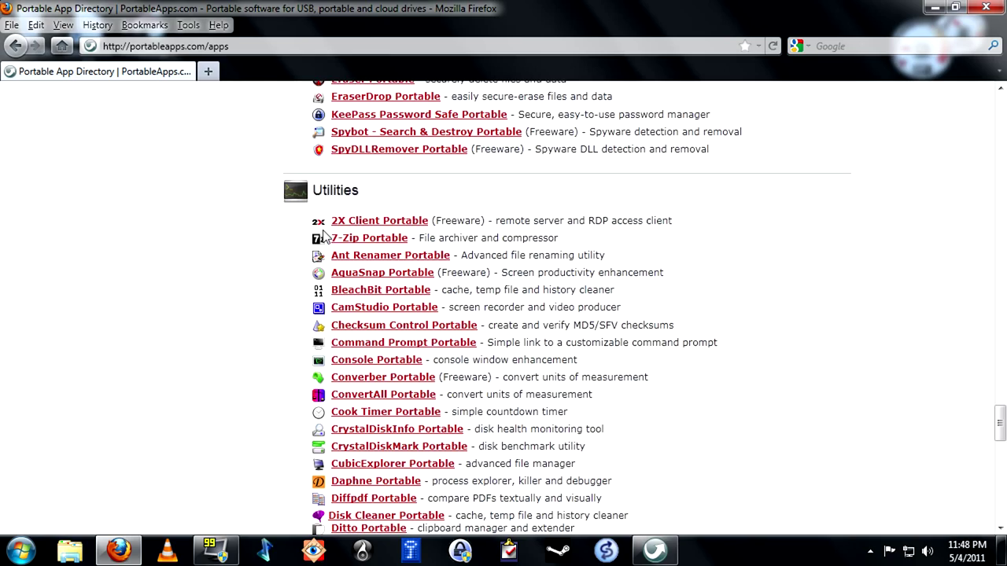
pyautogui.scroll(8, 461, 231)
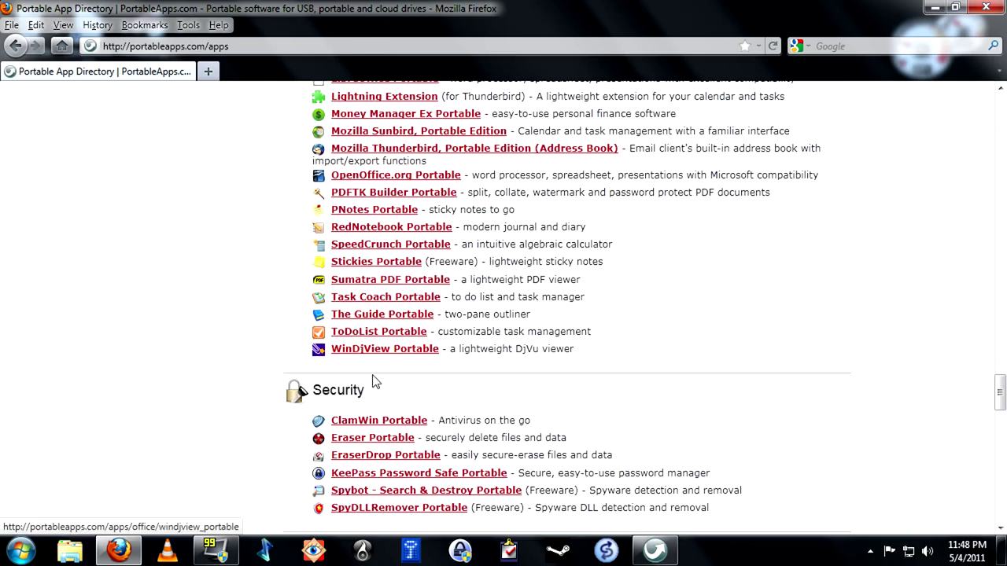
pyautogui.scroll(8, 385, 367)
pyautogui.scroll(8, 378, 315)
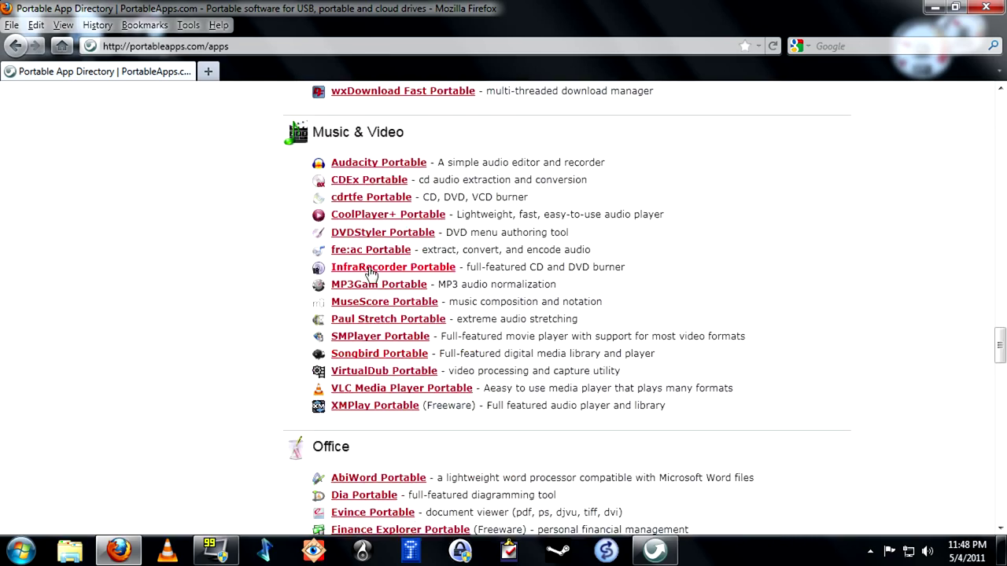
# Save GIMPPortable_2.6.11_Rev_3.paf.exe to the Desktop and return to the Portable App Directory.
pyautogui.scroll(15, 375, 307)
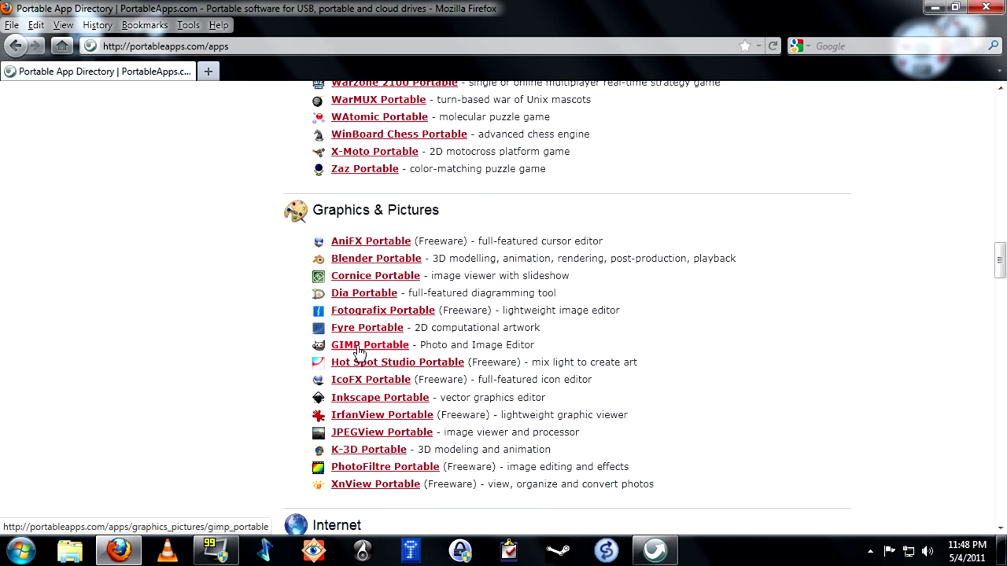
pyautogui.click(358, 351)
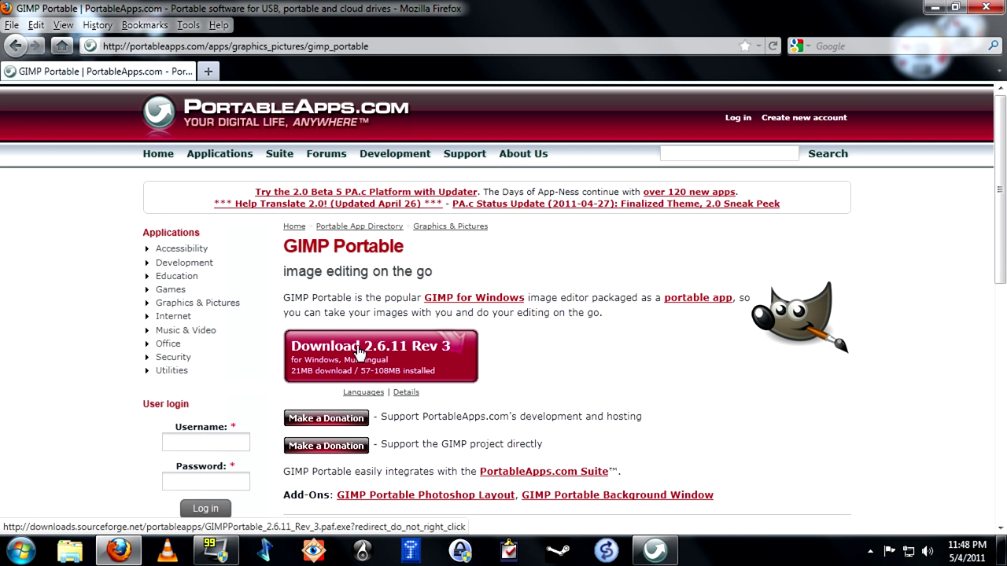
pyautogui.click(391, 356)
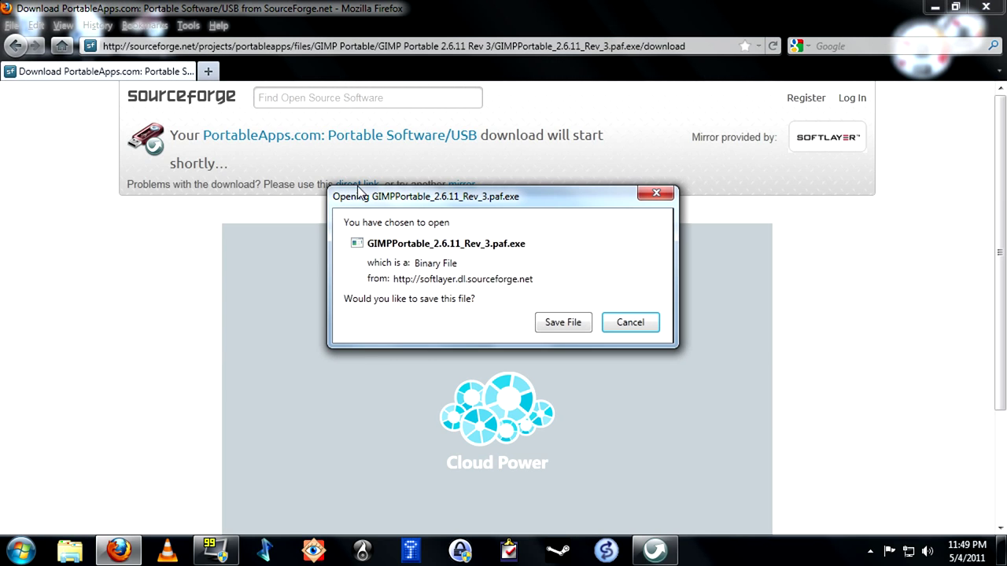
pyautogui.click(558, 321)
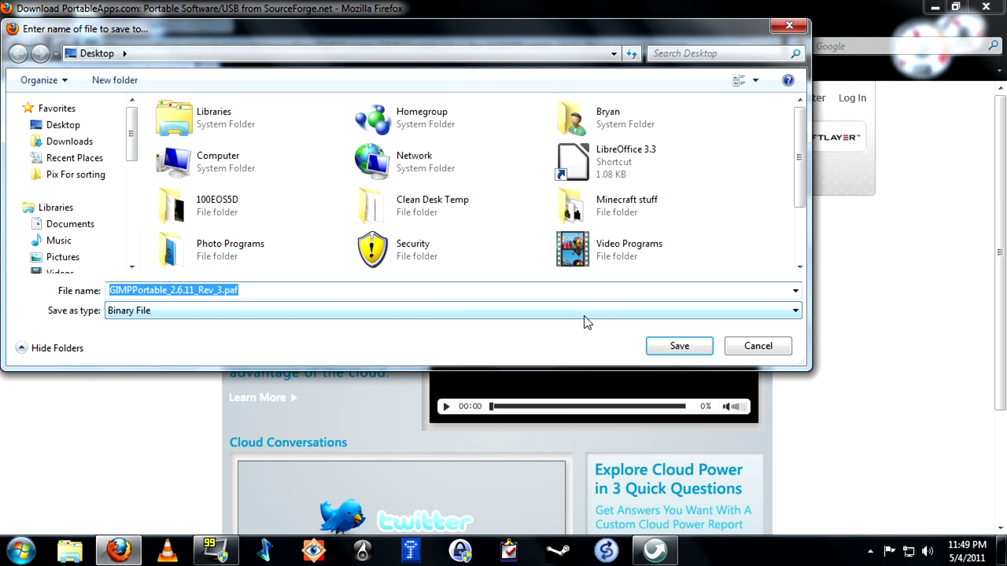
pyautogui.click(667, 346)
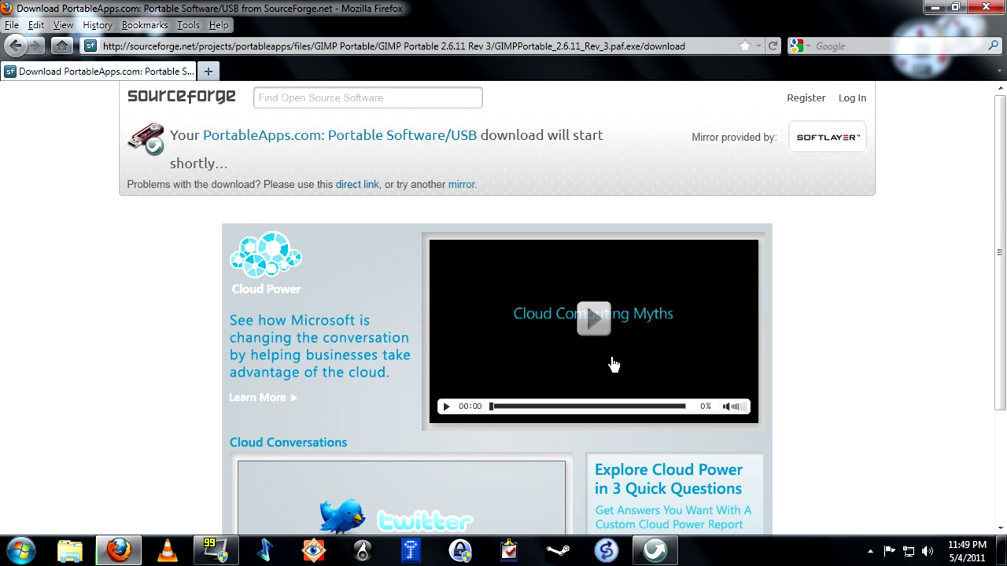
pyautogui.click(175, 337)
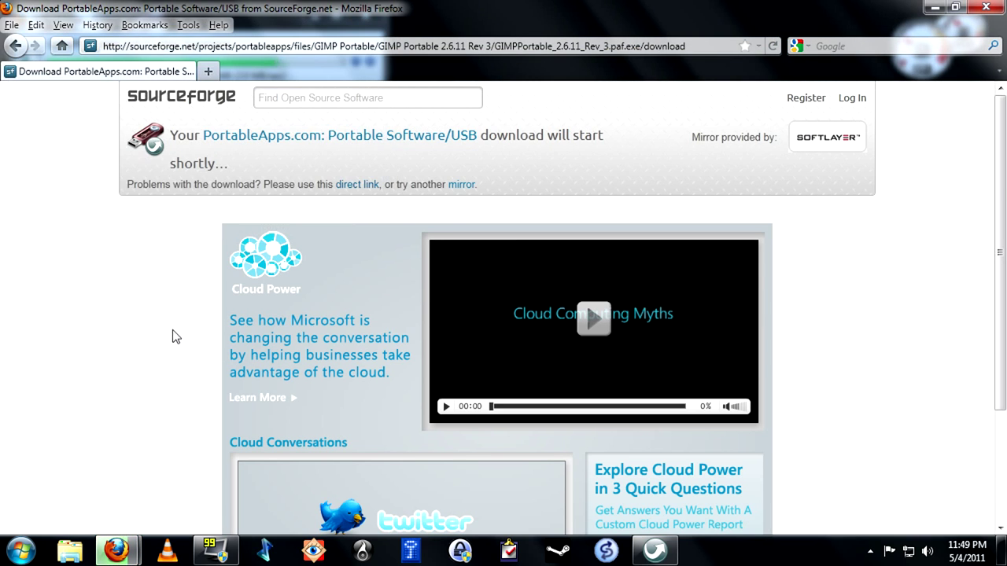
pyautogui.click(15, 45)
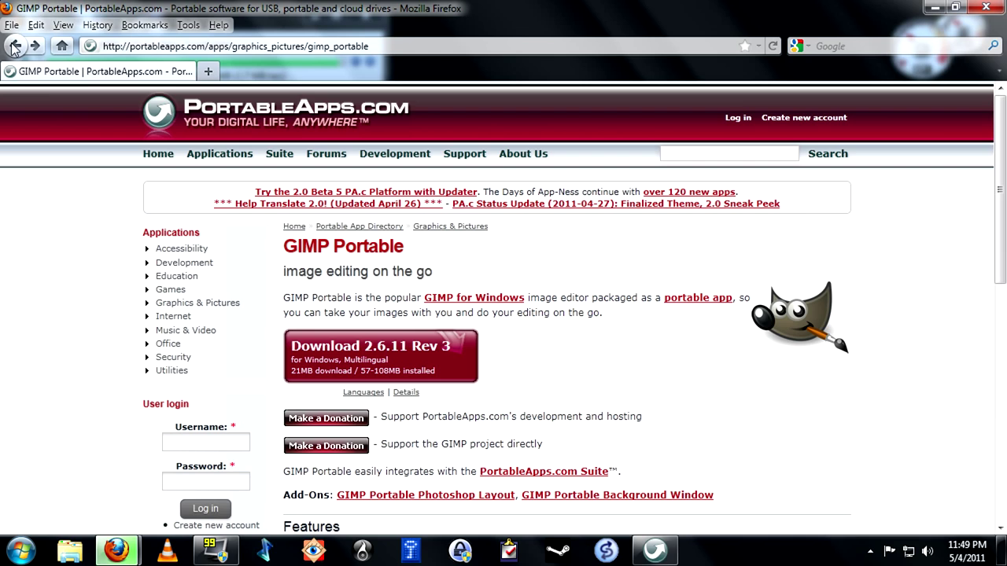
pyautogui.click(16, 47)
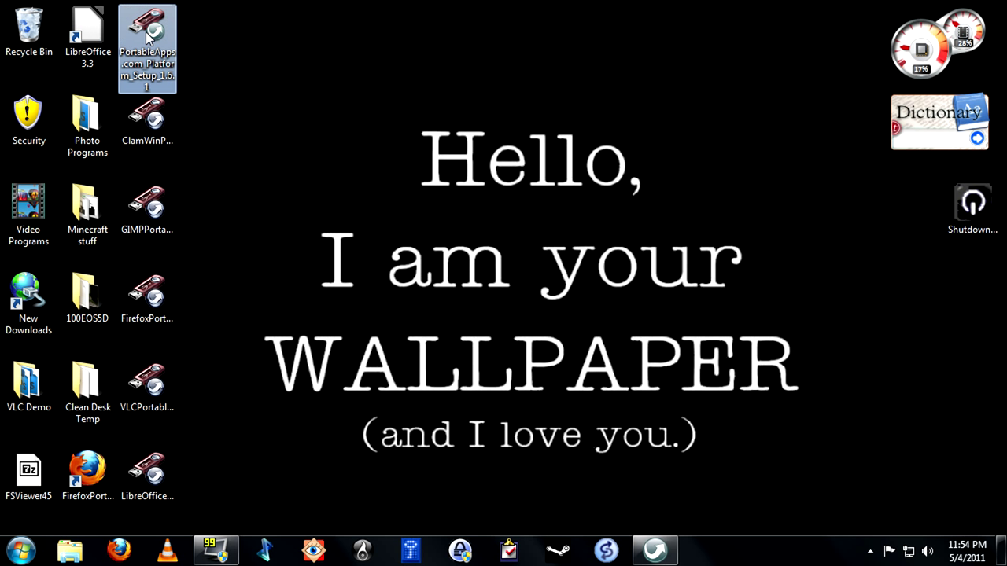
# Select the ClamWinPortable_0.97_English.paf installer among the desktop's downloaded installers.
pyautogui.moveTo(147, 35)
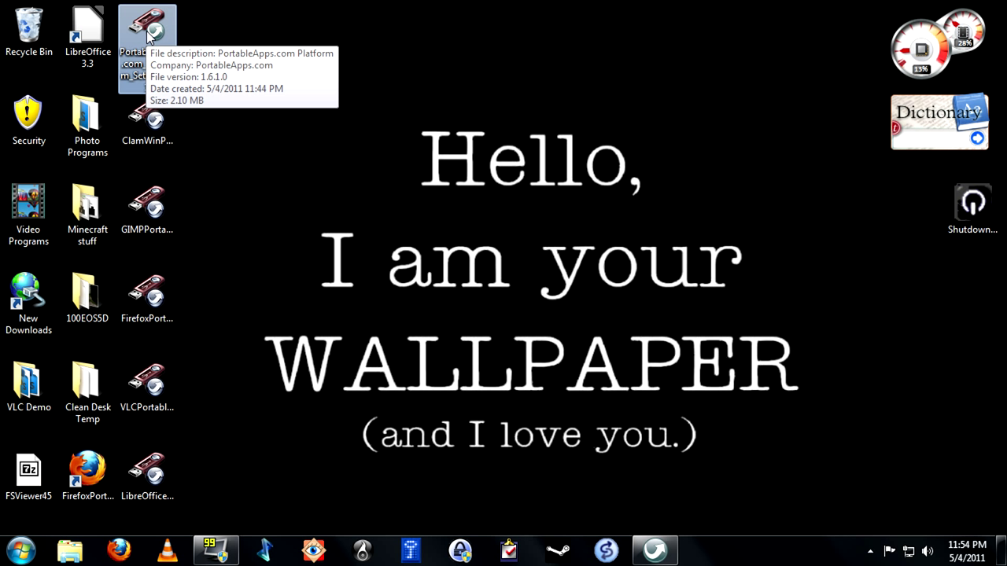
pyautogui.click(144, 127)
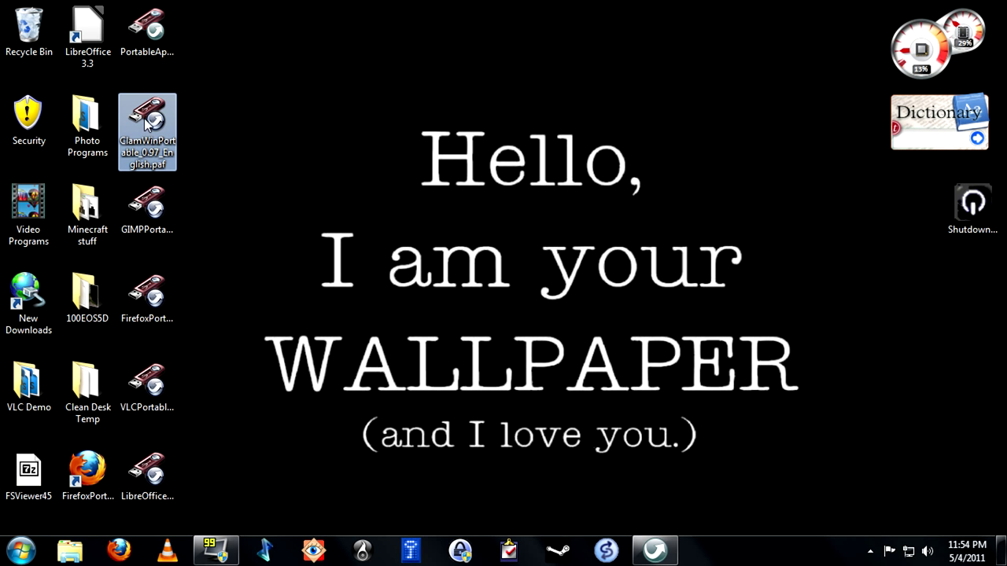
# Run the ClamWin Portable installer and install it to P:\PortableApps\ClamWinPortable.
pyautogui.doubleClick(147, 118)
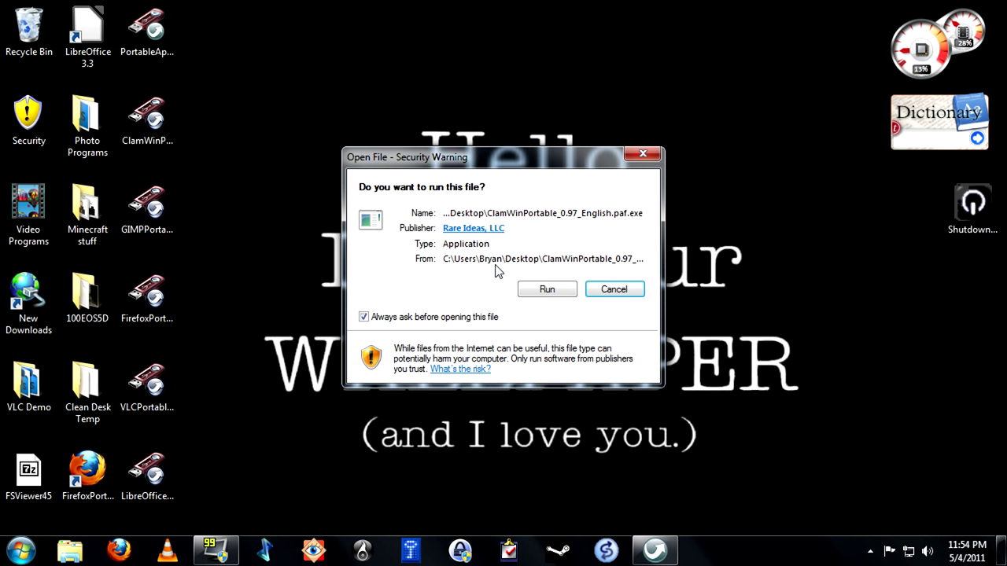
pyautogui.click(546, 289)
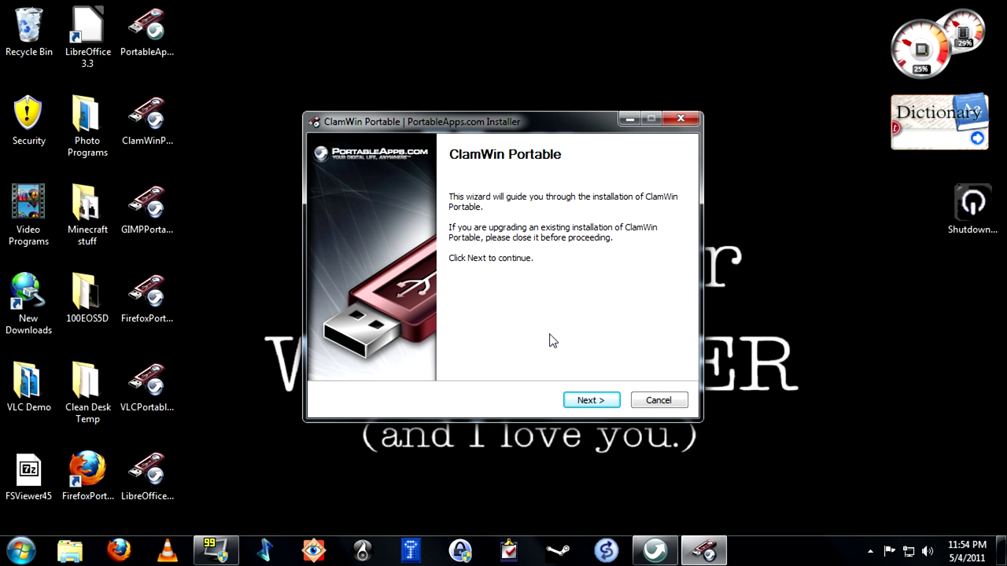
pyautogui.click(592, 403)
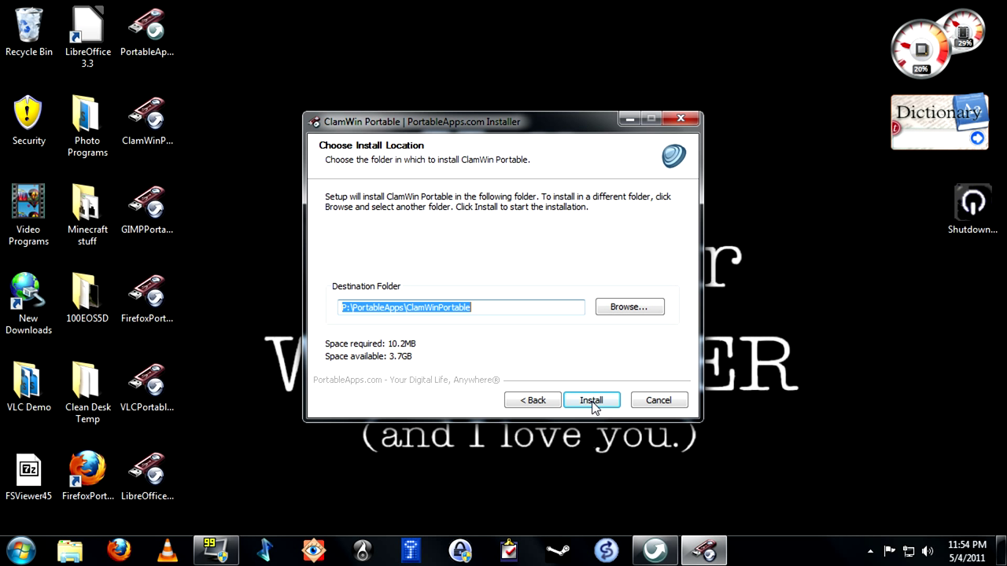
pyautogui.click(592, 402)
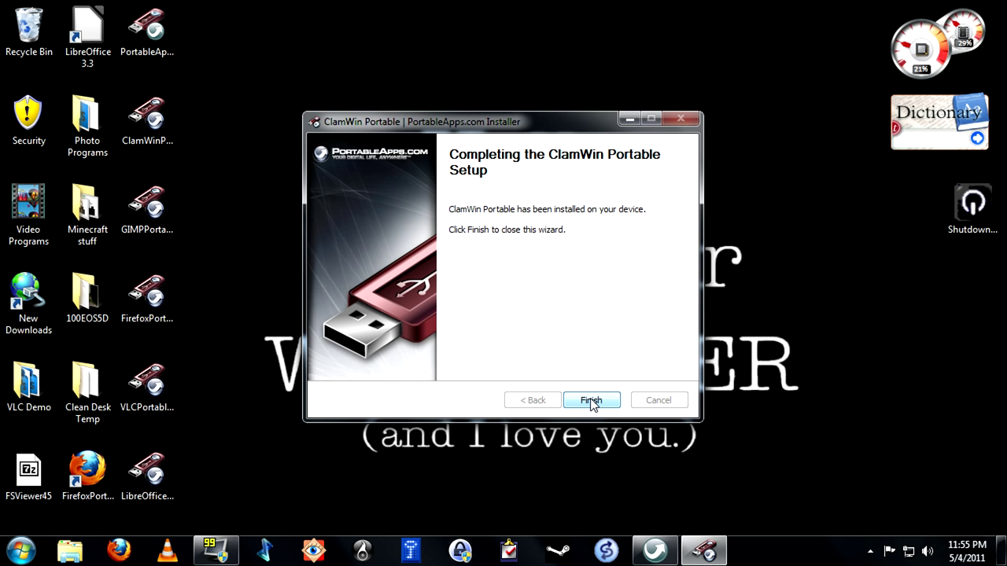
pyautogui.click(591, 401)
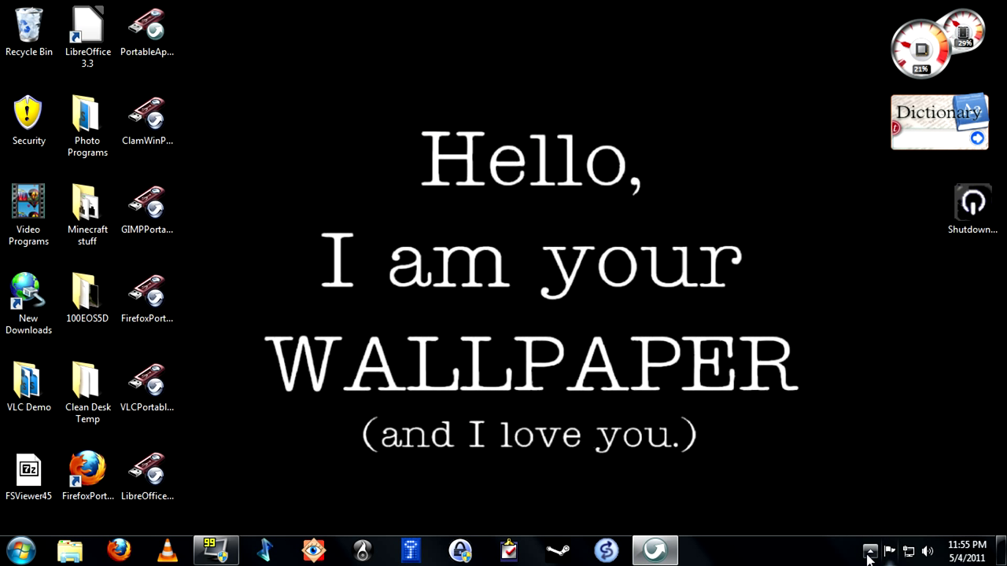
# Launch ClamWin Portable from the PortableApps menu and accept downloading its virus definitions database.
pyautogui.click(870, 552)
pyautogui.click(906, 471)
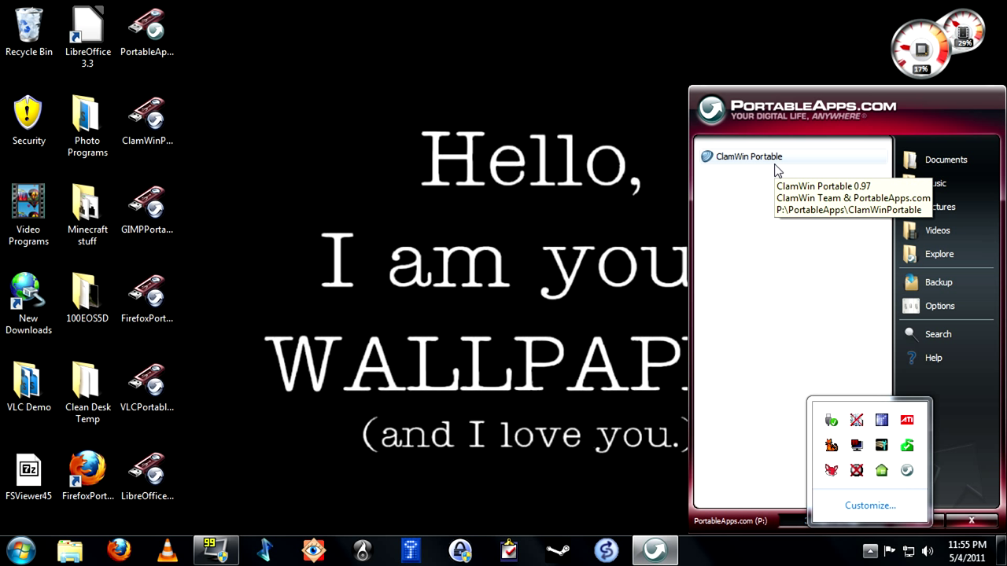
pyautogui.click(720, 162)
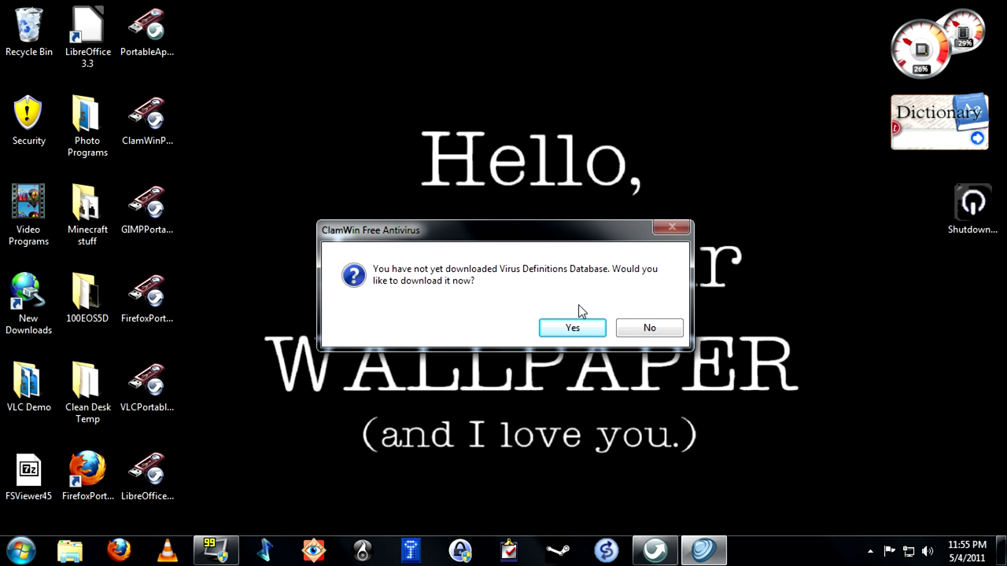
pyautogui.click(571, 330)
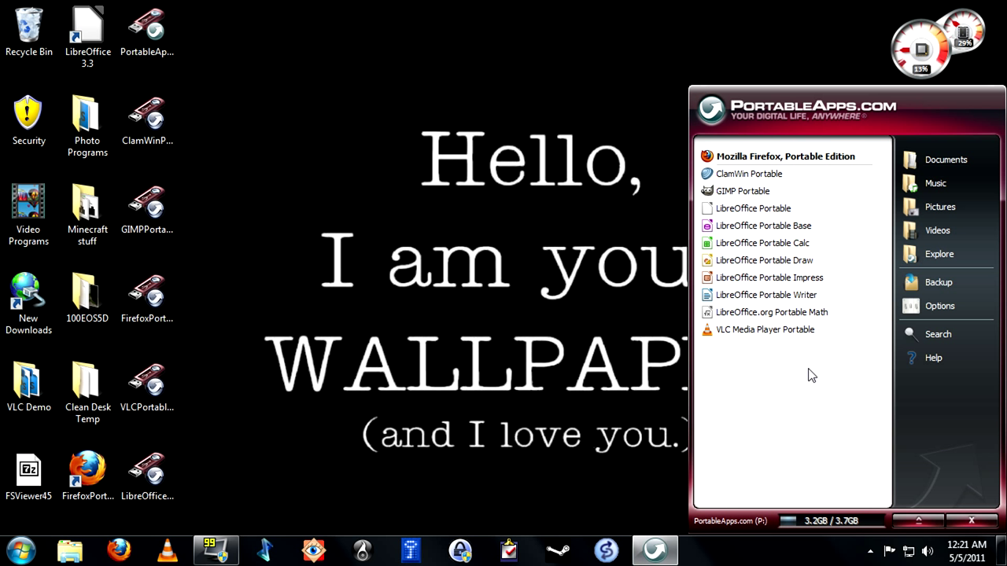
# Open FSViewer45.zip in 7-Zip, move its window left, and show the PortableApps menu.
pyautogui.click(20, 470)
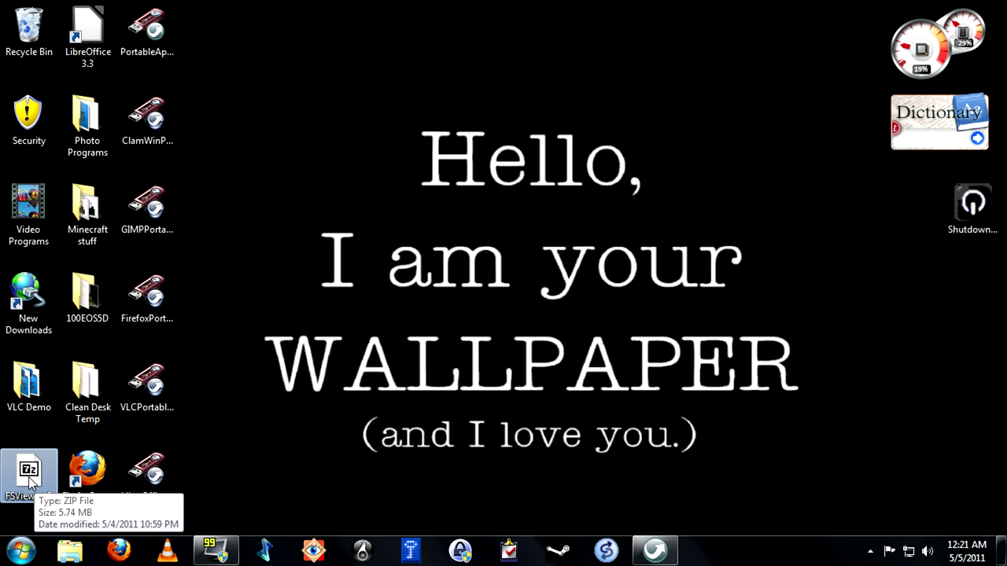
pyautogui.doubleClick(24, 472)
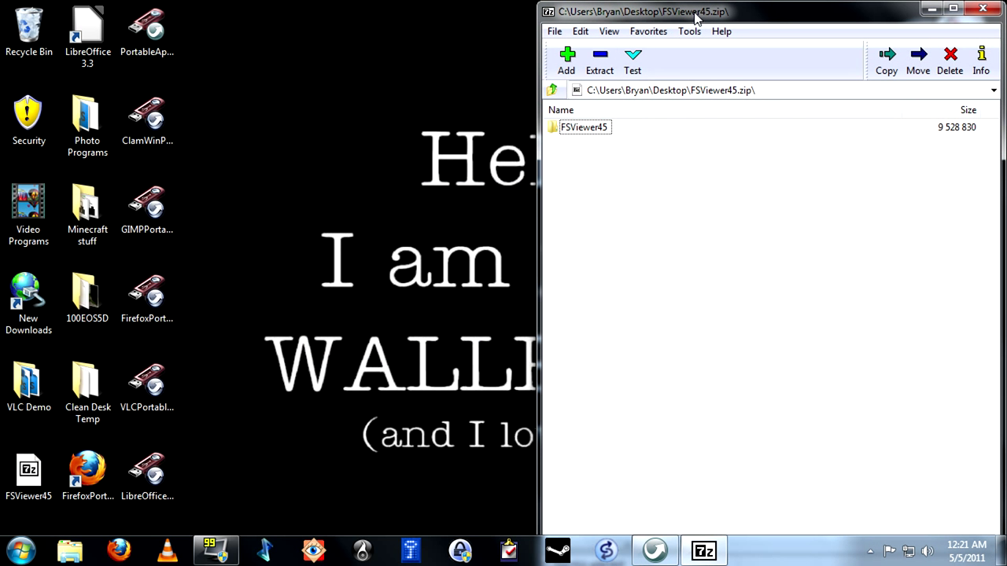
pyautogui.moveTo(697, 16); pyautogui.dragTo(1, 18)
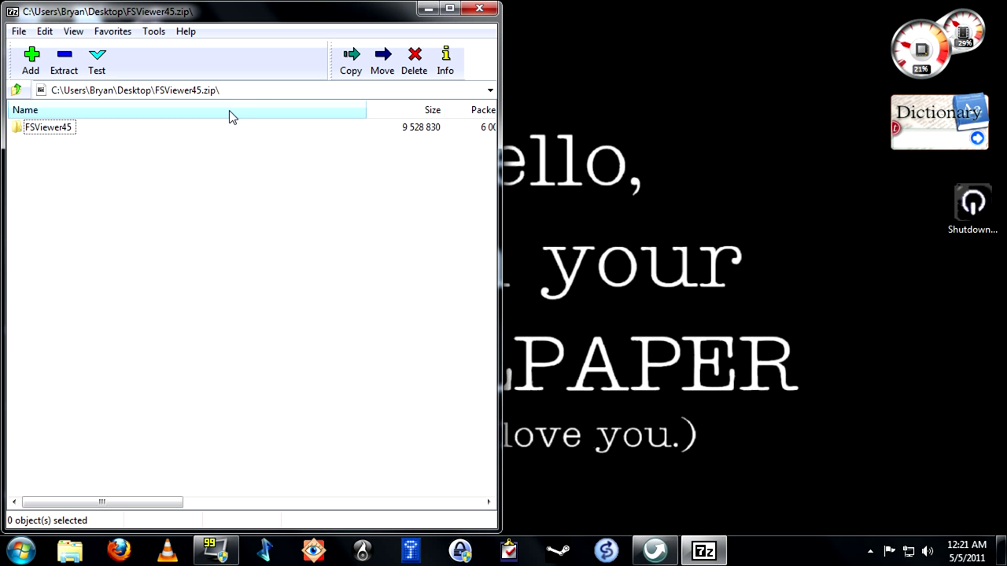
pyautogui.click(870, 552)
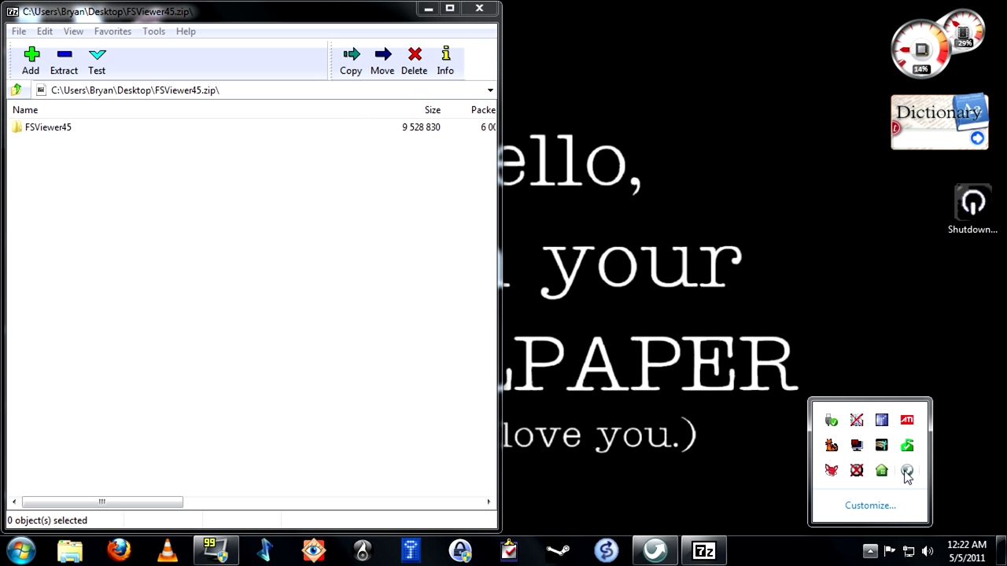
pyautogui.click(907, 471)
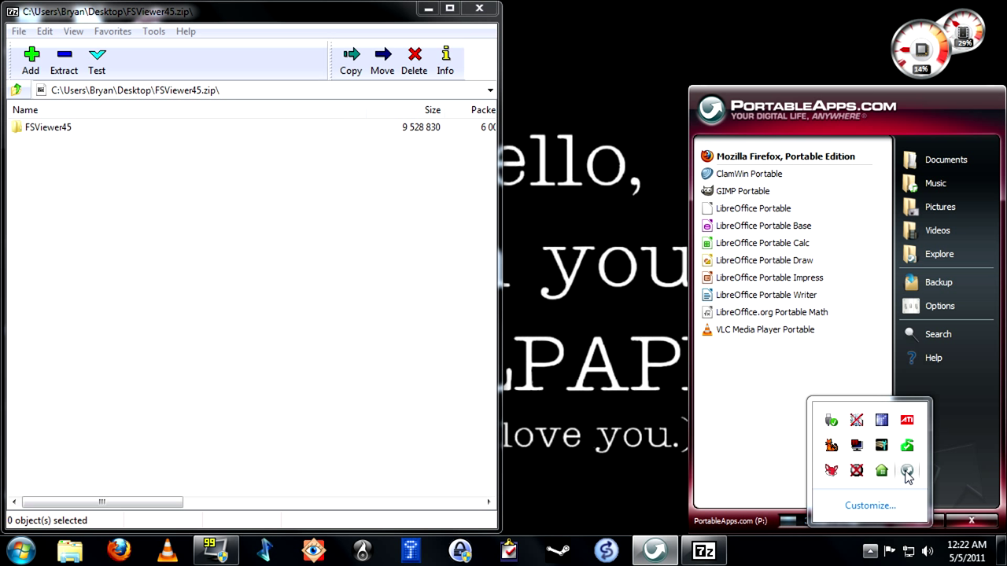
# Copy the FSViewer45 folder from 7-Zip into P:\PortableApps in Explorer, then close 7-Zip.
pyautogui.click(947, 258)
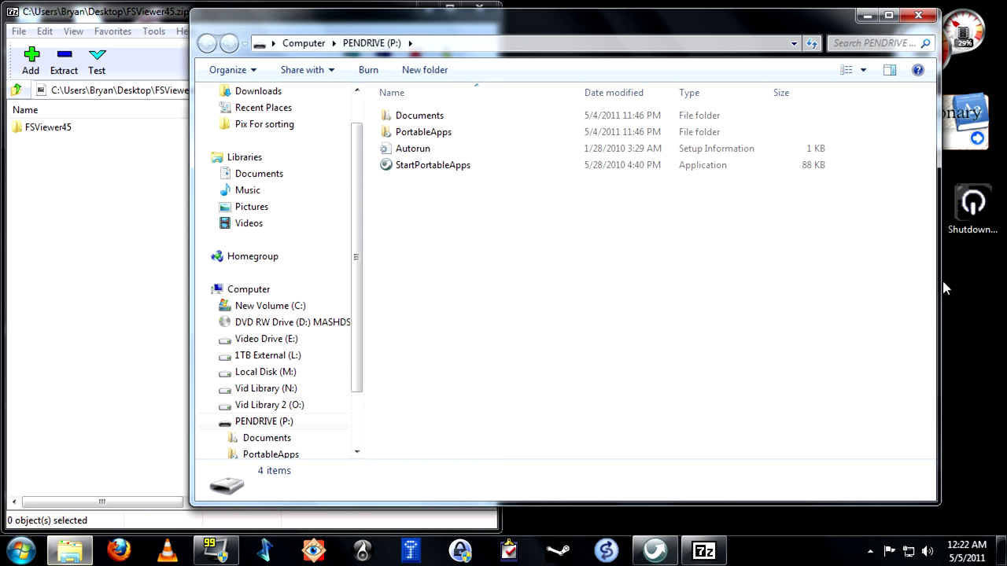
pyautogui.doubleClick(397, 134)
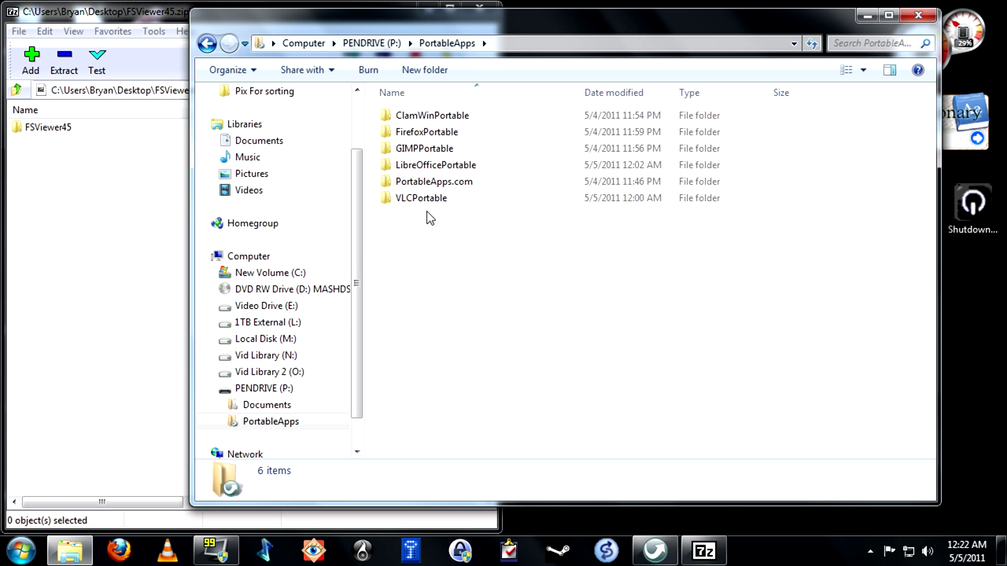
pyautogui.moveTo(469, 28); pyautogui.dragTo(784, 22)
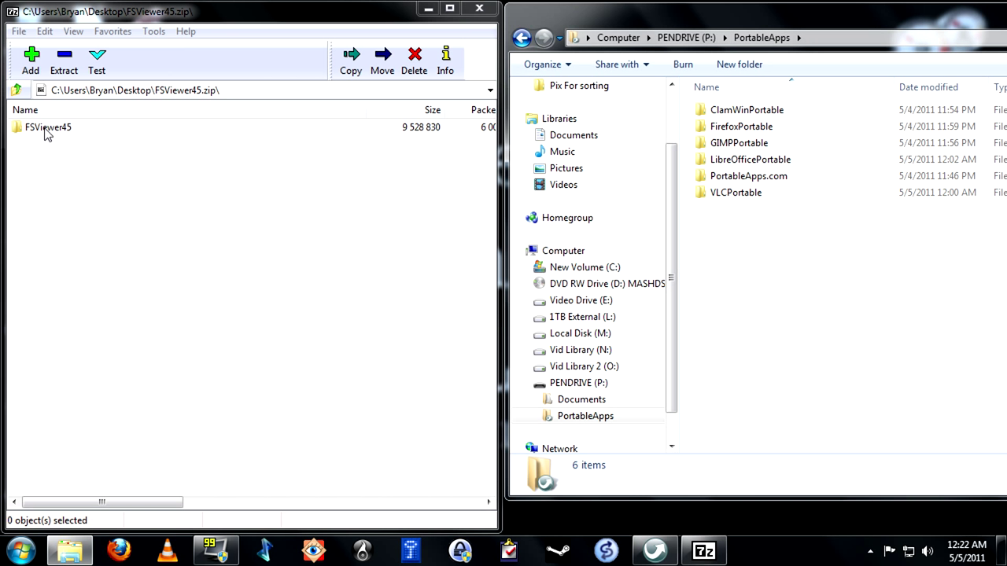
pyautogui.moveTo(47, 128); pyautogui.dragTo(739, 302)
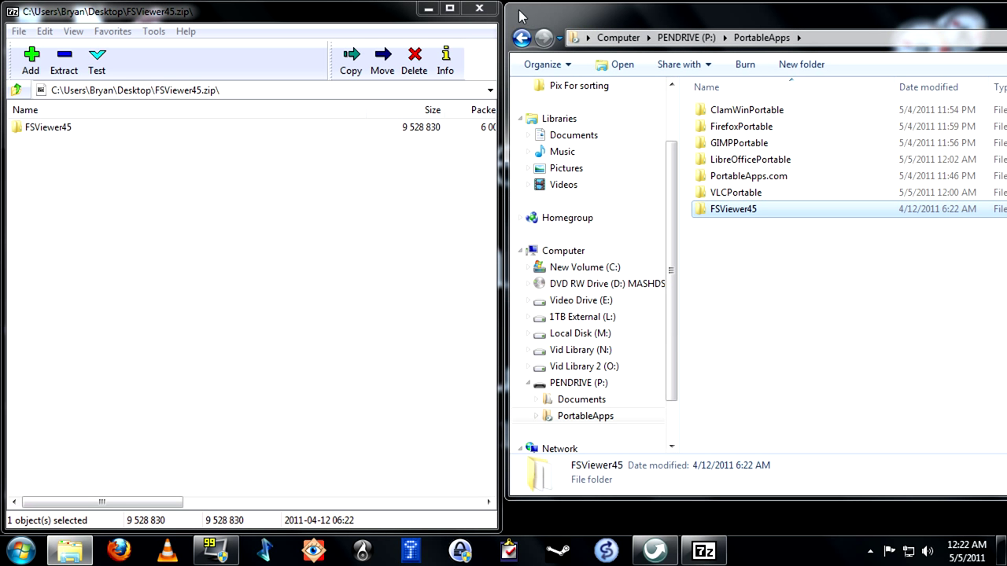
pyautogui.click(493, 9)
pyautogui.moveTo(668, 11); pyautogui.dragTo(310, 9)
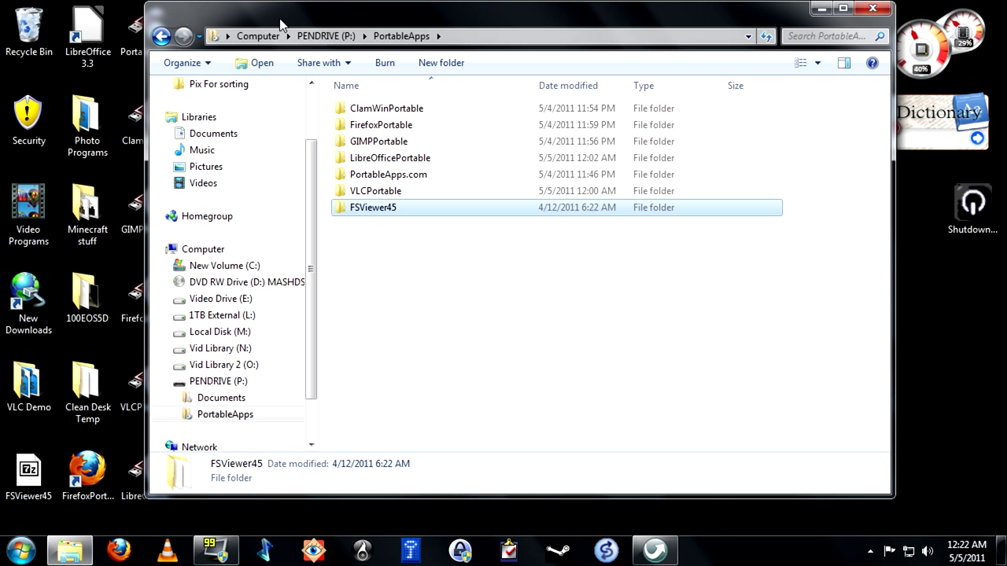
# Close the file window, then exit PortableApps.com Platform from its tray menu.
pyautogui.click(872, 9)
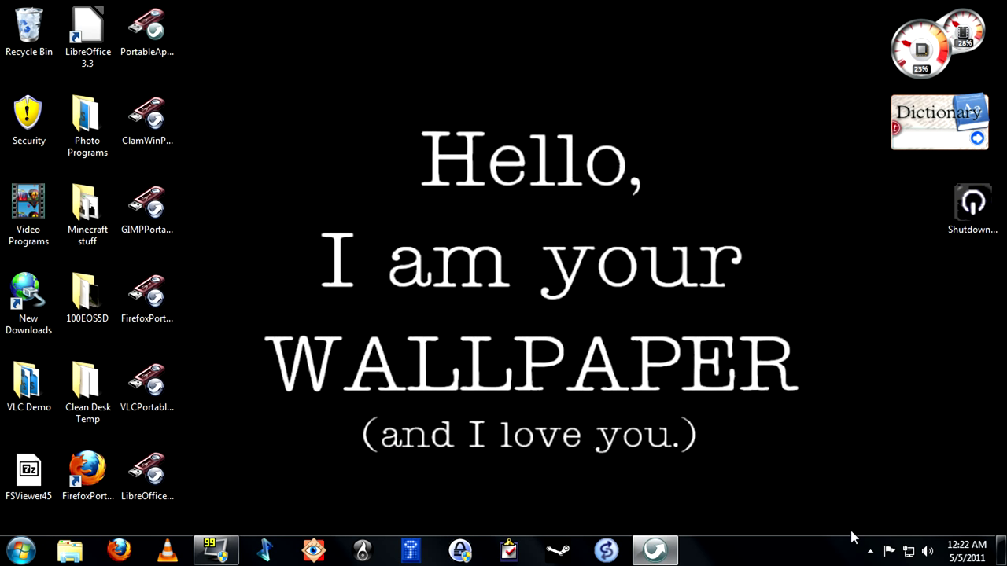
pyautogui.click(869, 552)
pyautogui.click(909, 471)
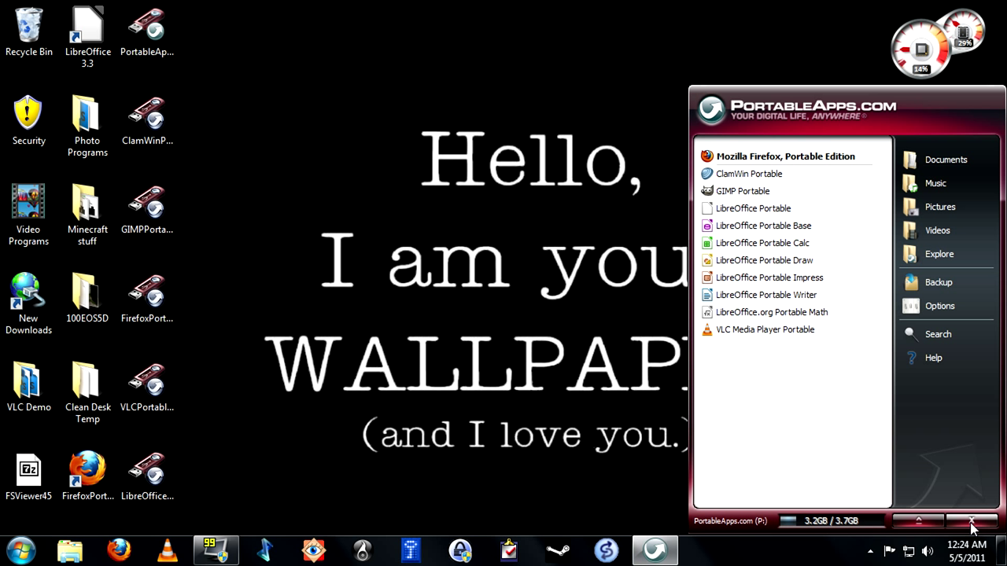
pyautogui.click(920, 522)
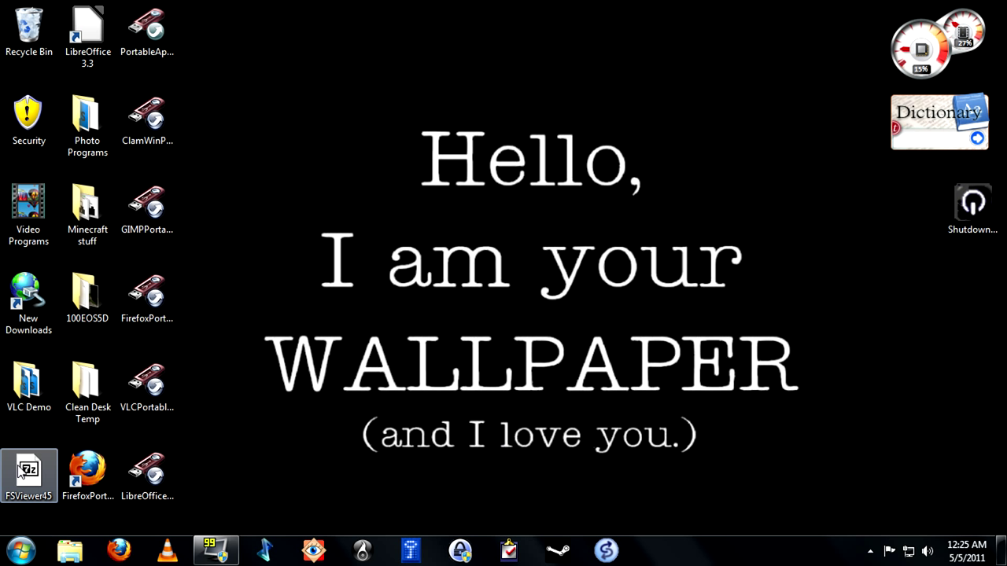
# Run StartPortableApps from the PortableApps.com (P:) drive, then close the Explorer window.
pyautogui.click(78, 556)
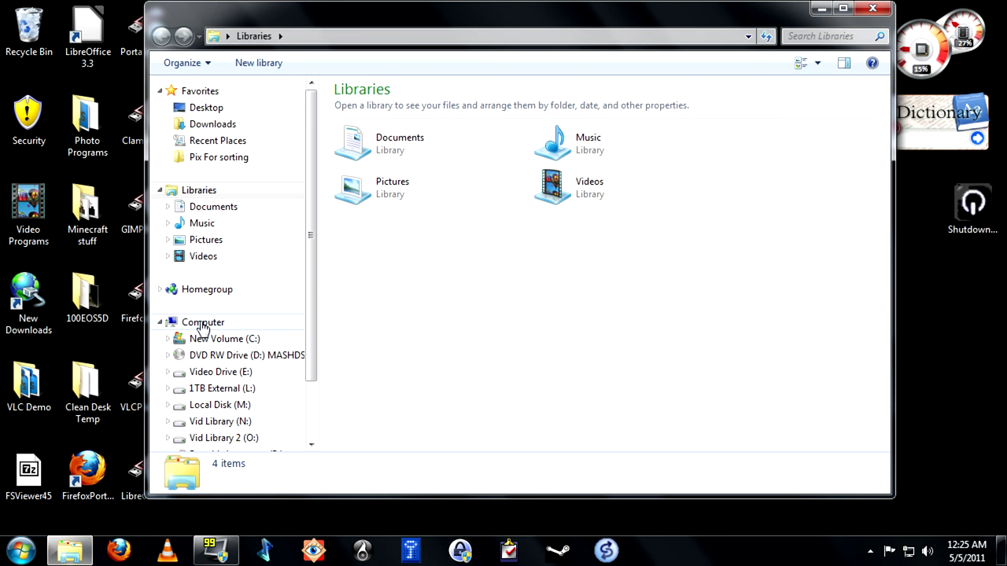
pyautogui.scroll(-2, 200, 339)
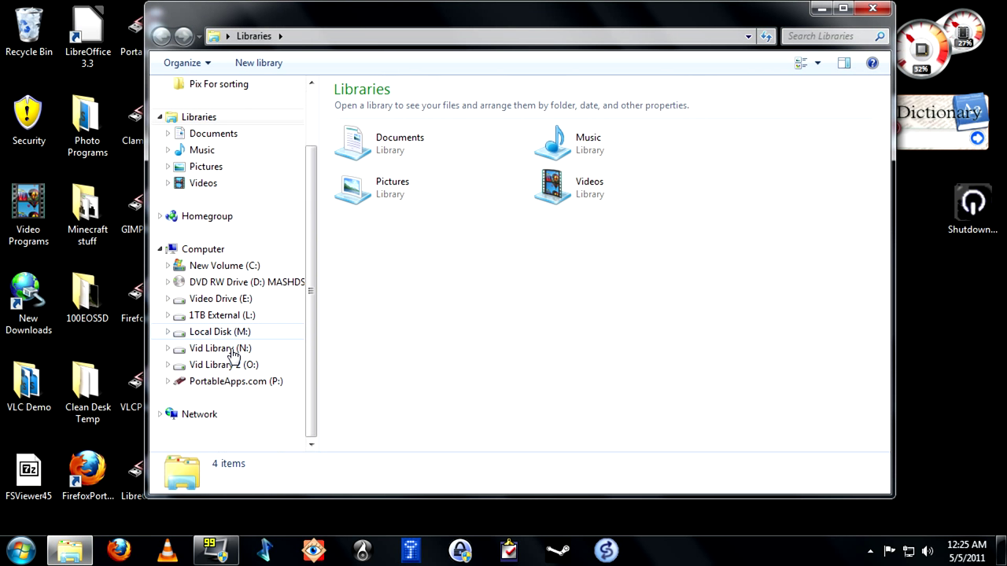
pyautogui.click(227, 386)
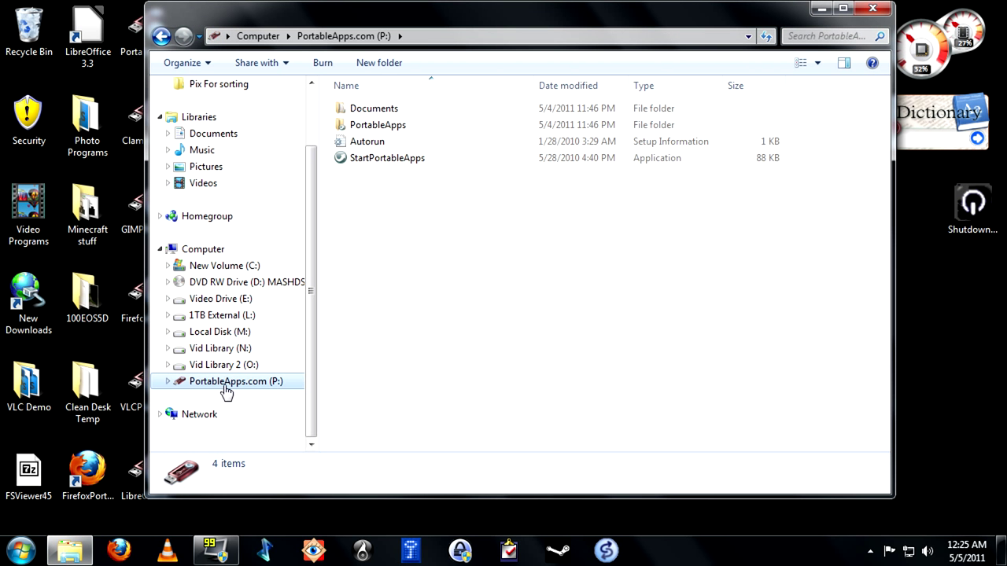
pyautogui.click(379, 159)
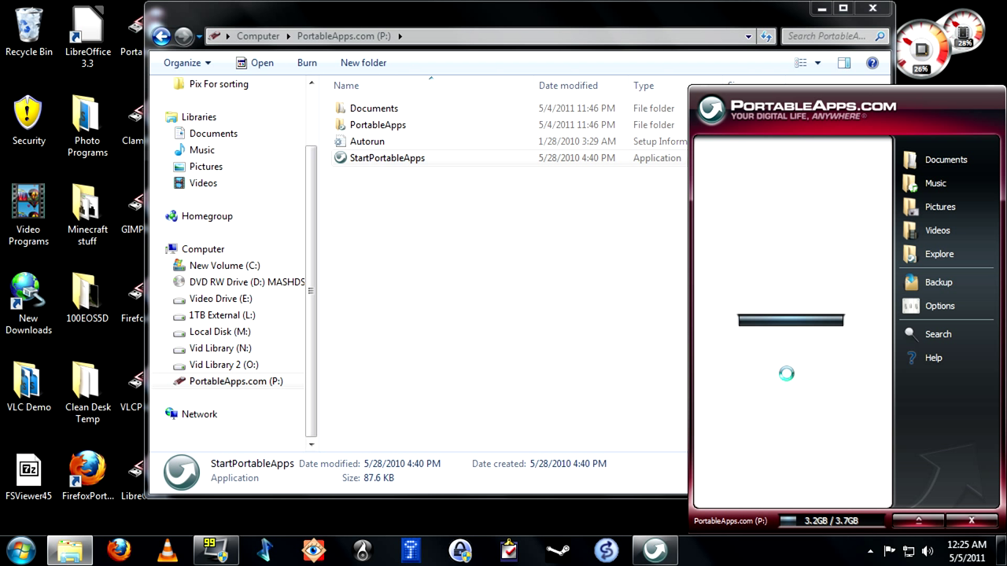
pyautogui.click(873, 8)
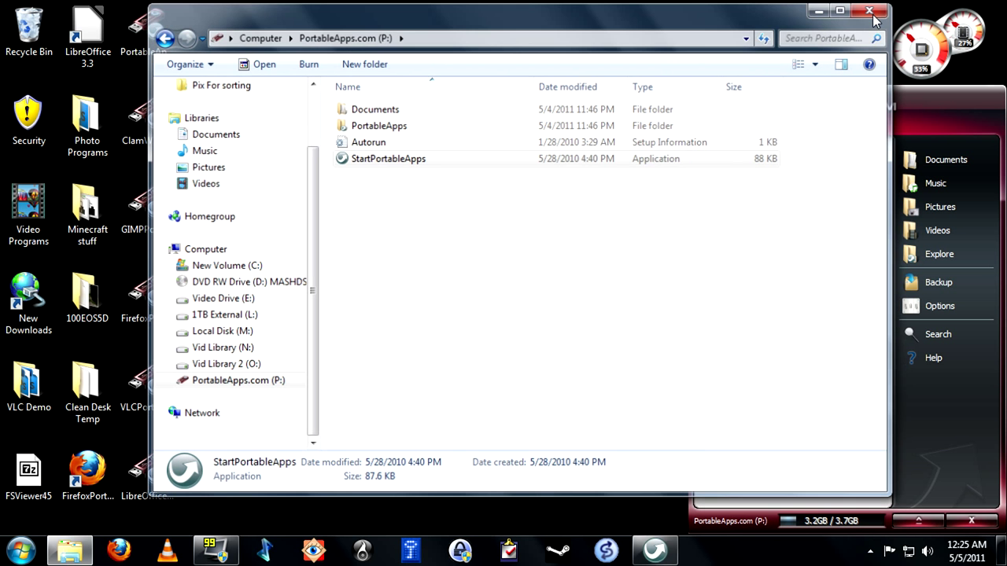